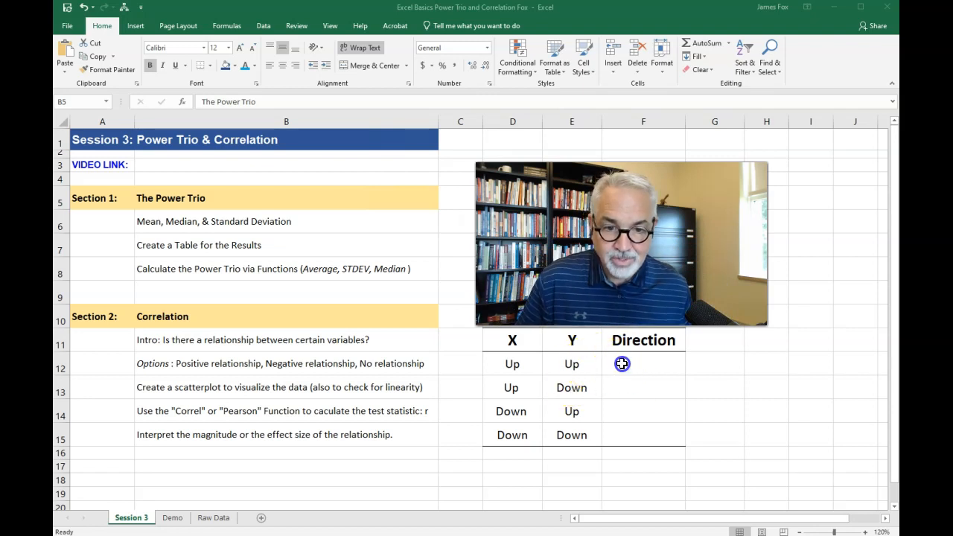
# - Reveal the hidden Direction answers in F12 and F13 by changing their font color to light blue
pyautogui.press('F2')
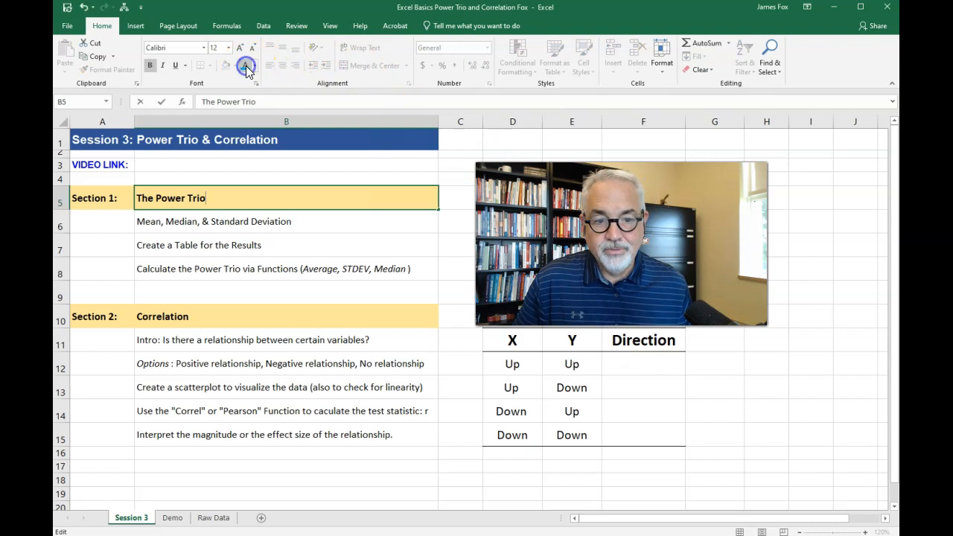
pyautogui.click(664, 364)
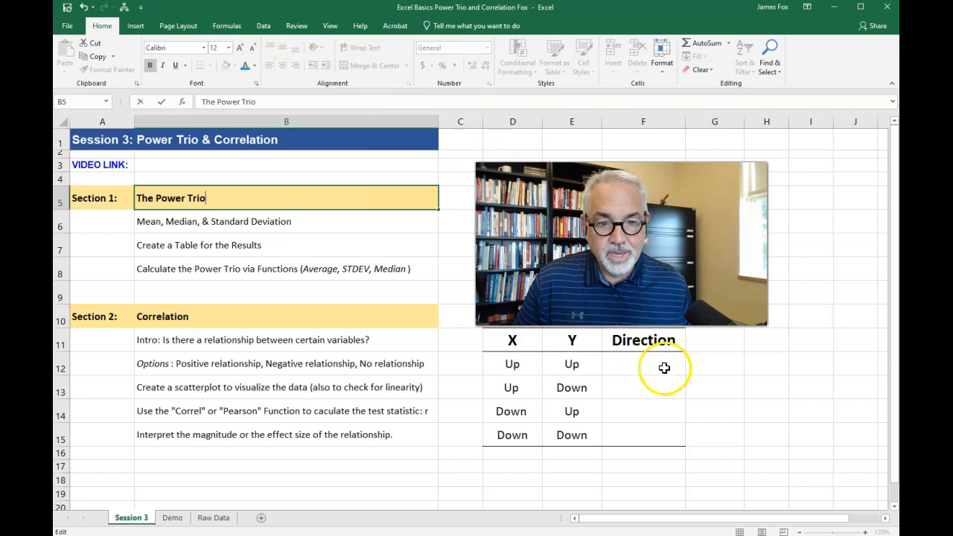
pyautogui.click(244, 67)
pyautogui.click(654, 387)
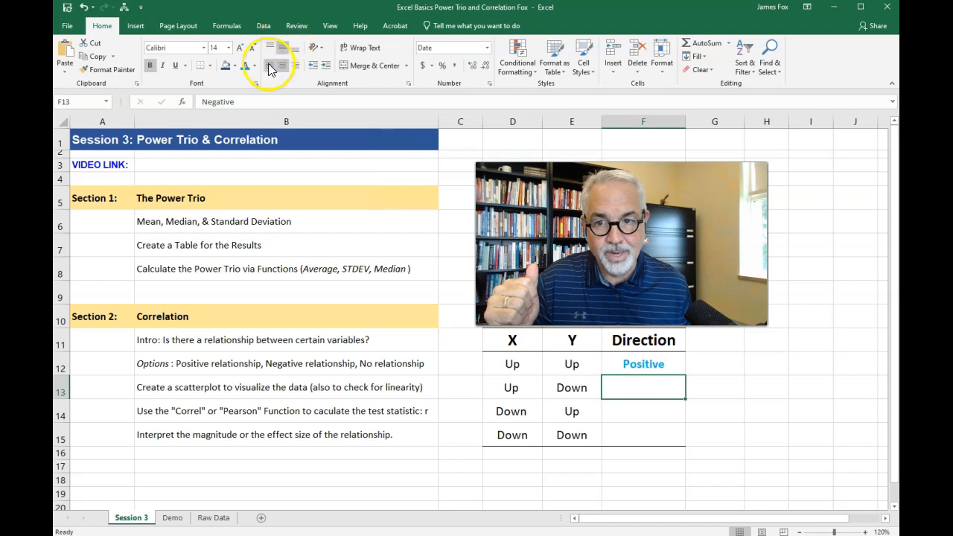
pyautogui.click(245, 66)
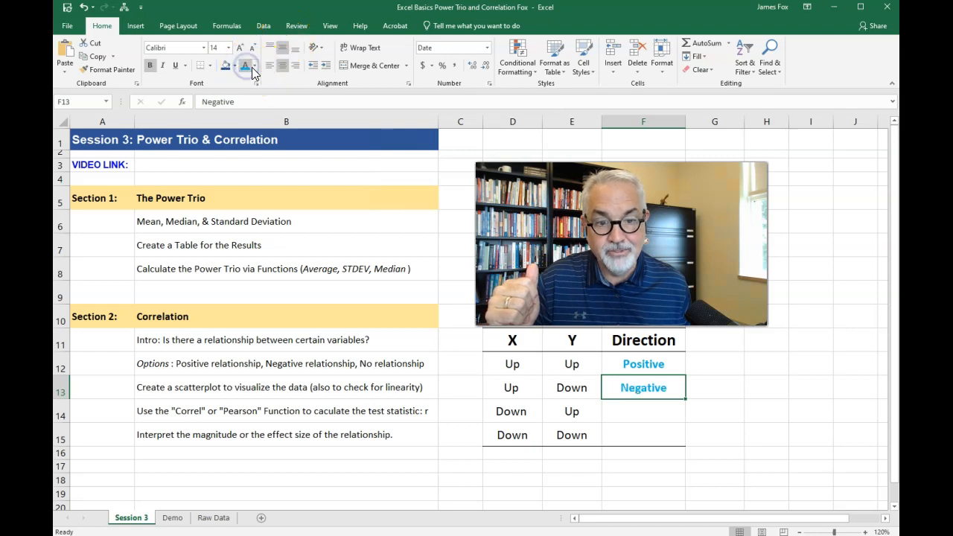
# - Apply the same light blue font color to the hidden Direction answers in F14 and F15
pyautogui.click(619, 408)
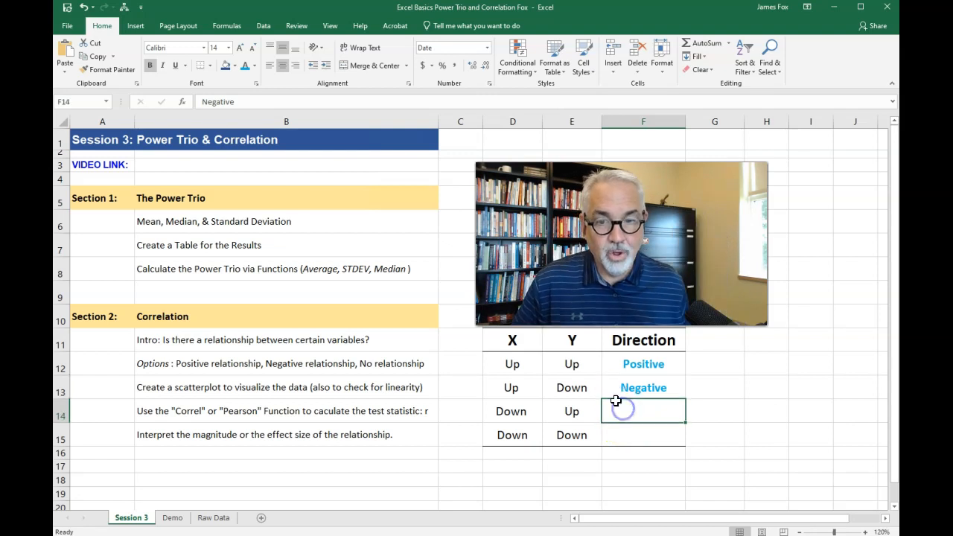
pyautogui.click(245, 65)
pyautogui.click(650, 440)
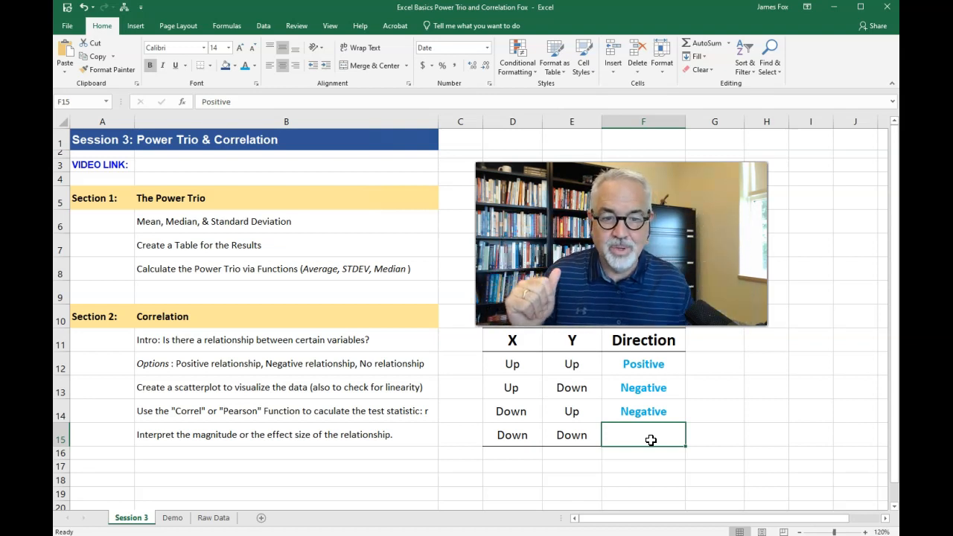
pyautogui.click(649, 343)
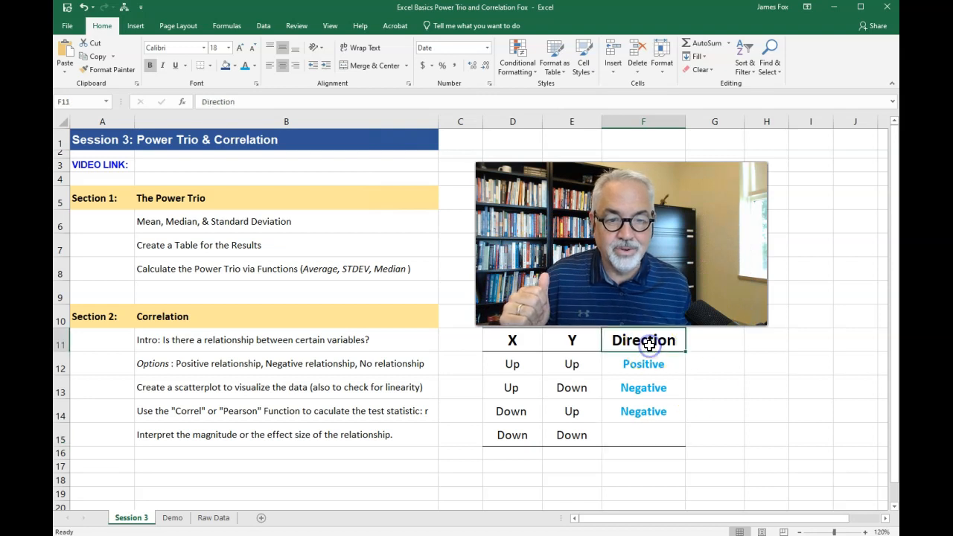
pyautogui.click(649, 436)
pyautogui.click(245, 66)
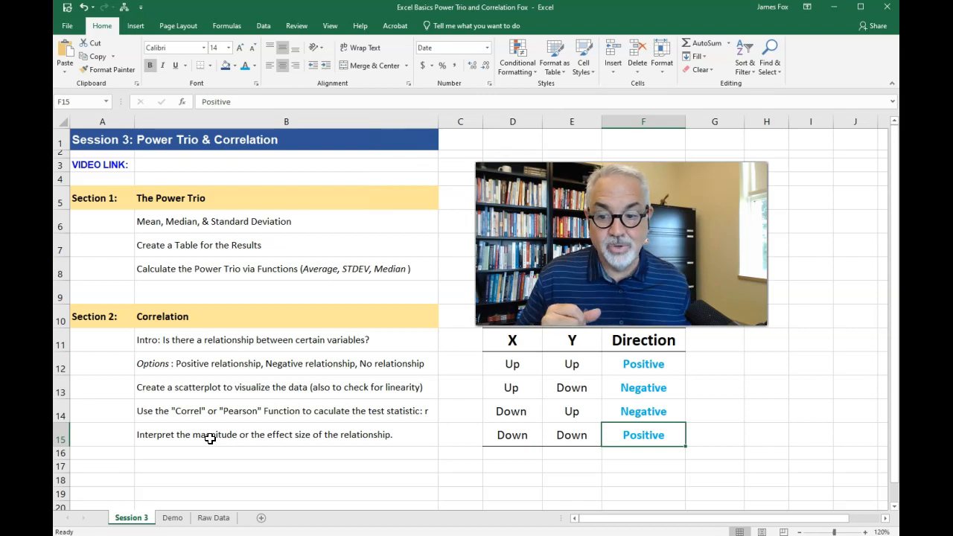
# - Review the Power Trio tables and data on the Demo and Raw Data sheets, ending on the Demo sheet
pyautogui.click(172, 518)
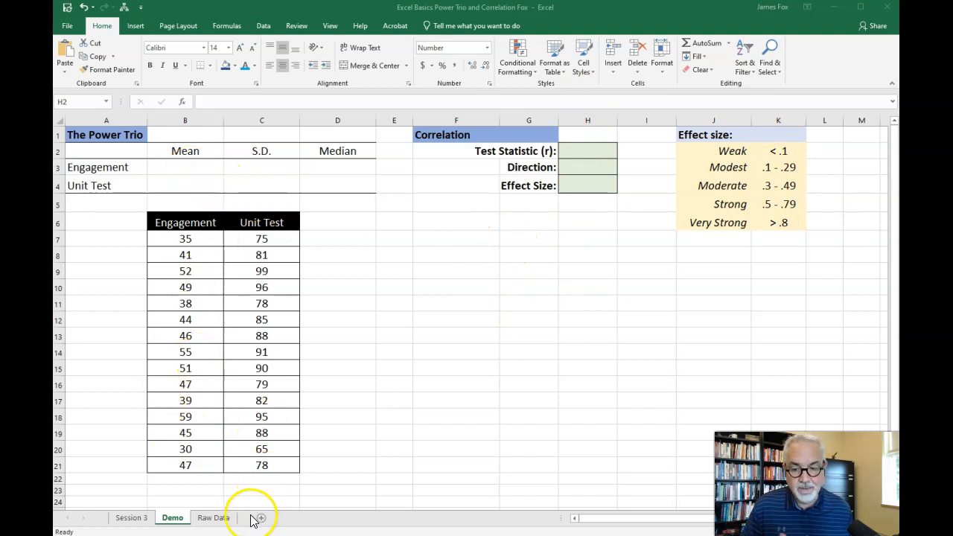
pyautogui.click(204, 519)
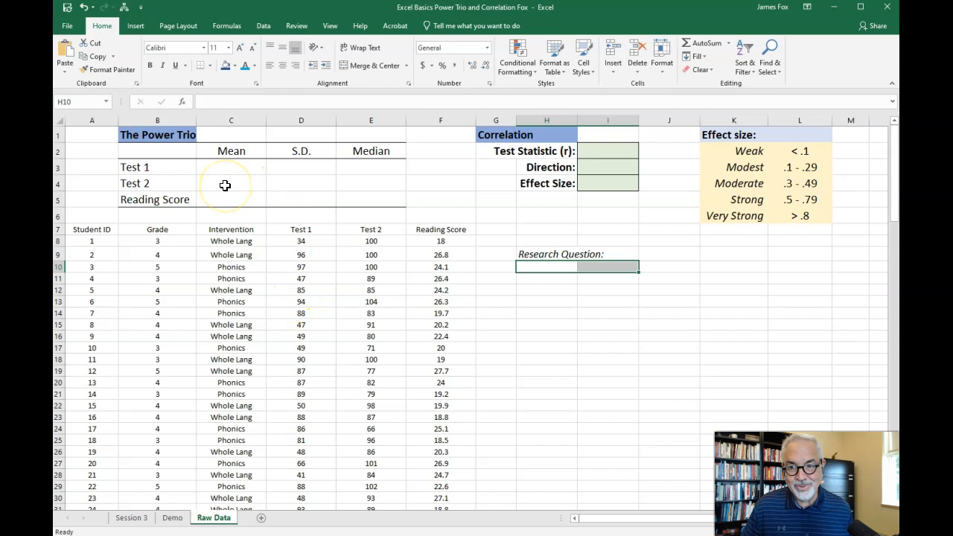
pyautogui.moveTo(234, 164); pyautogui.dragTo(356, 197)
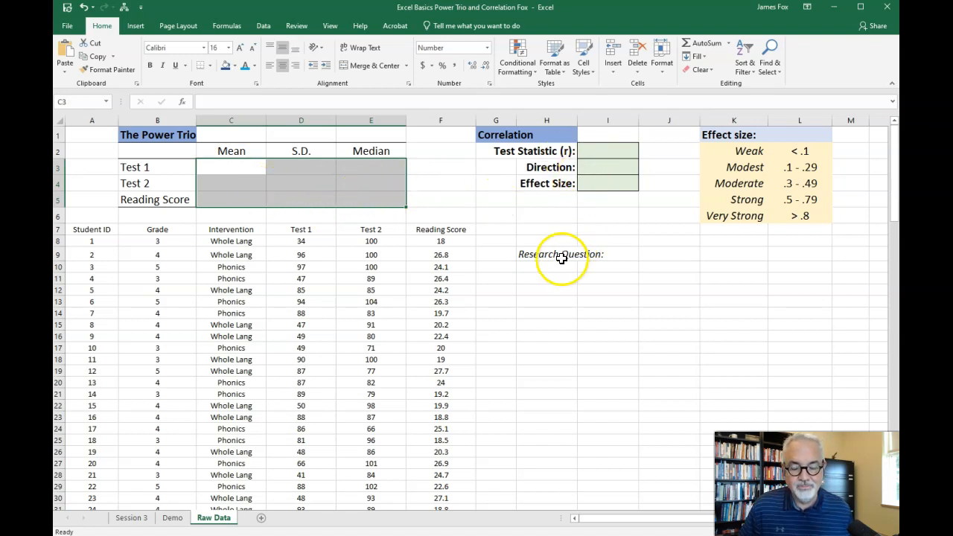
pyautogui.click(172, 517)
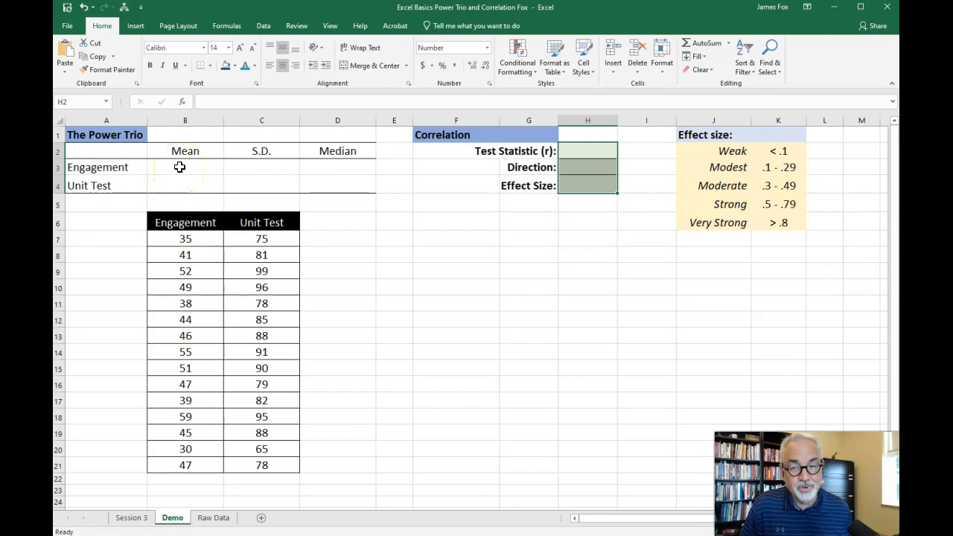
pyautogui.moveTo(189, 479); pyautogui.dragTo(188, 503)
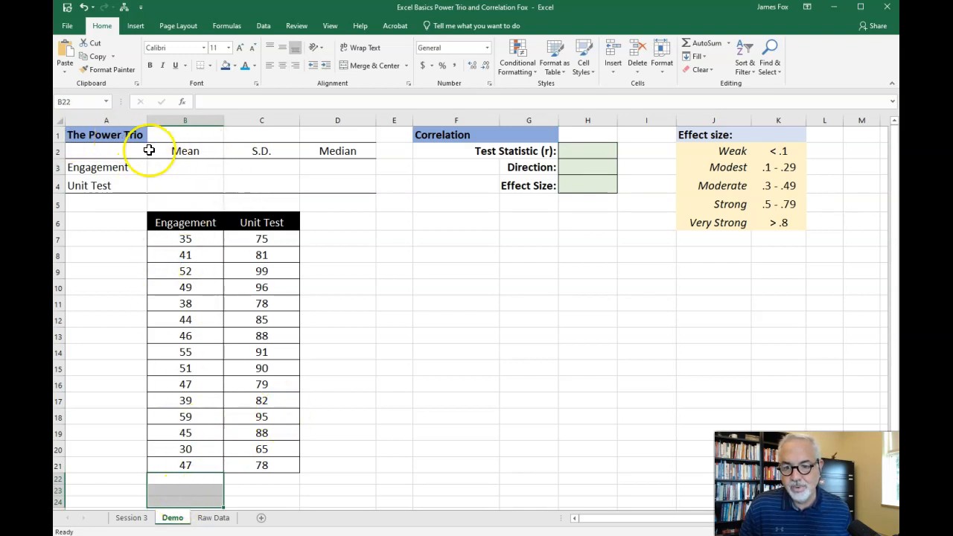
pyautogui.moveTo(127, 149); pyautogui.dragTo(323, 150)
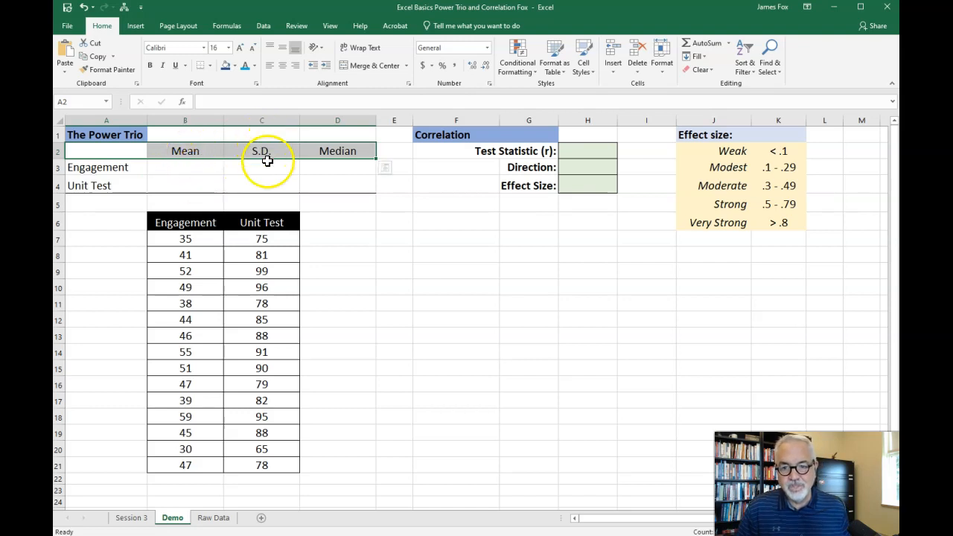
# - Calculate the Engagement mean in B3 with the AVERAGE function over B7:B21
pyautogui.click(191, 166)
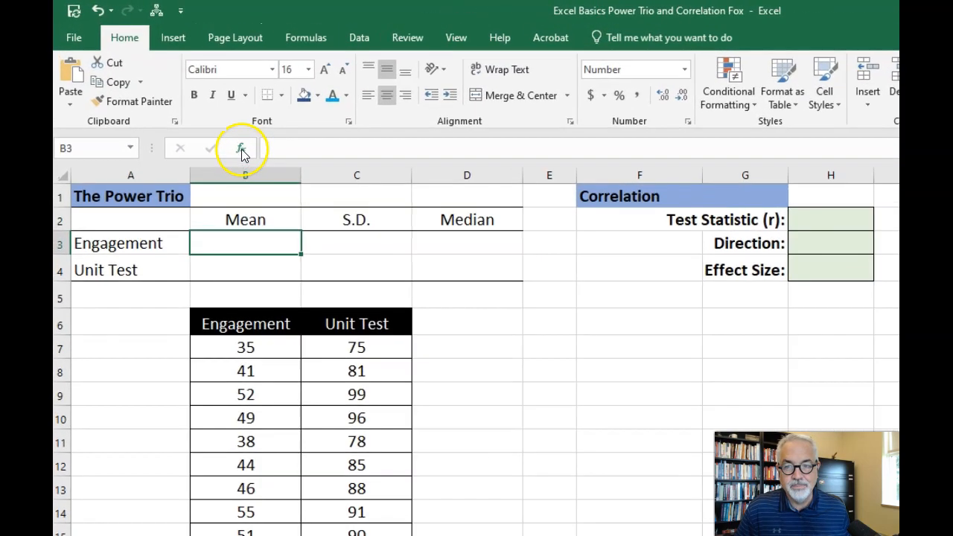
pyautogui.click(185, 104)
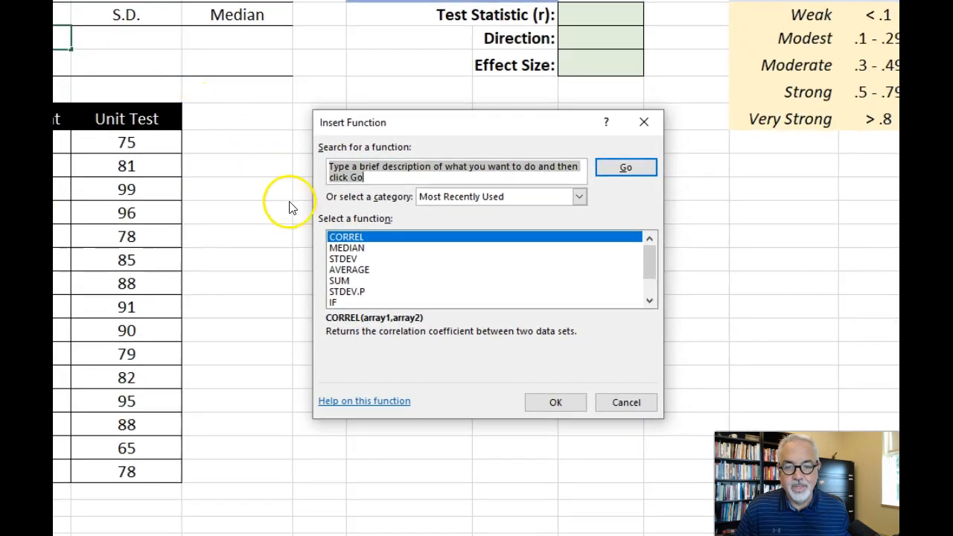
pyautogui.click(350, 271)
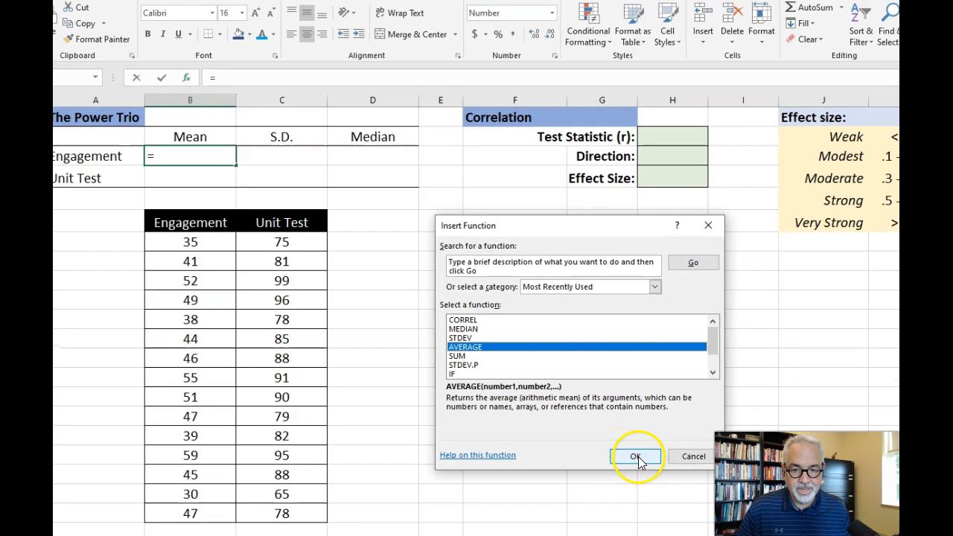
pyautogui.click(635, 457)
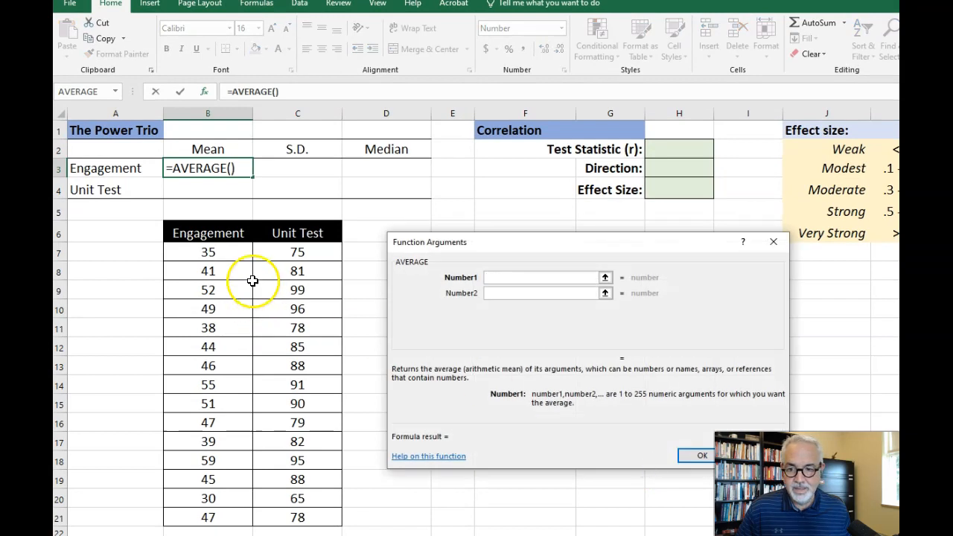
pyautogui.moveTo(214, 253); pyautogui.dragTo(222, 518)
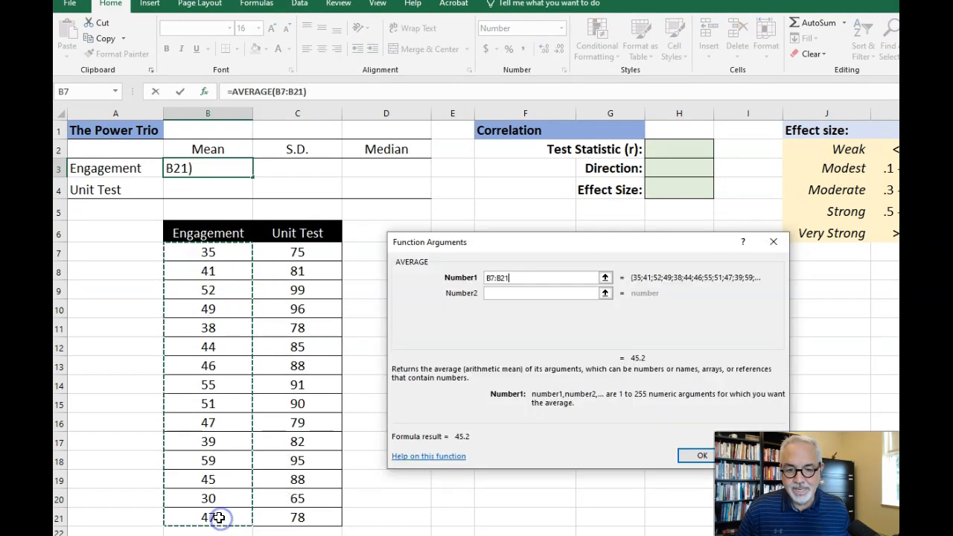
pyautogui.click(700, 456)
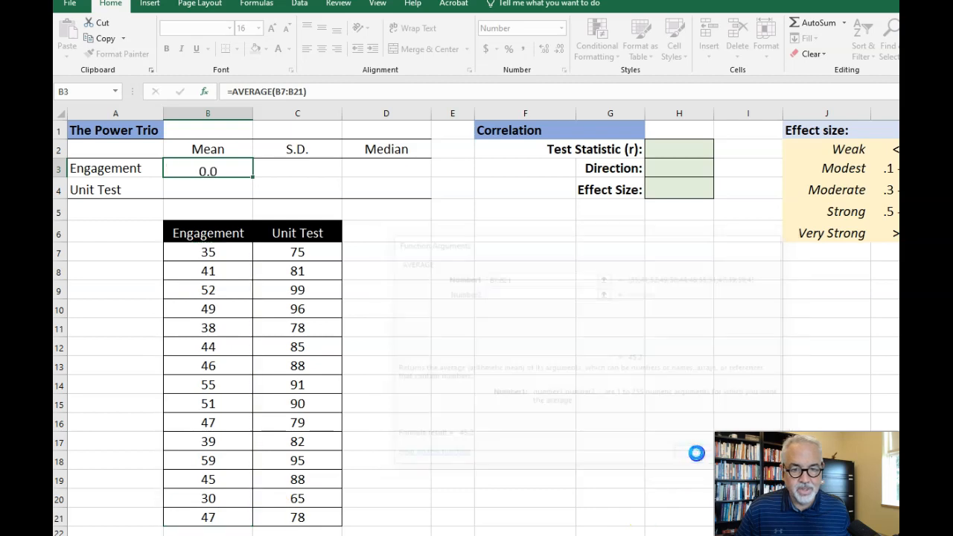
# - Calculate the Unit Test mean in B4 with the AVERAGE function over the Unit Test scores in C7:C21
pyautogui.click(204, 189)
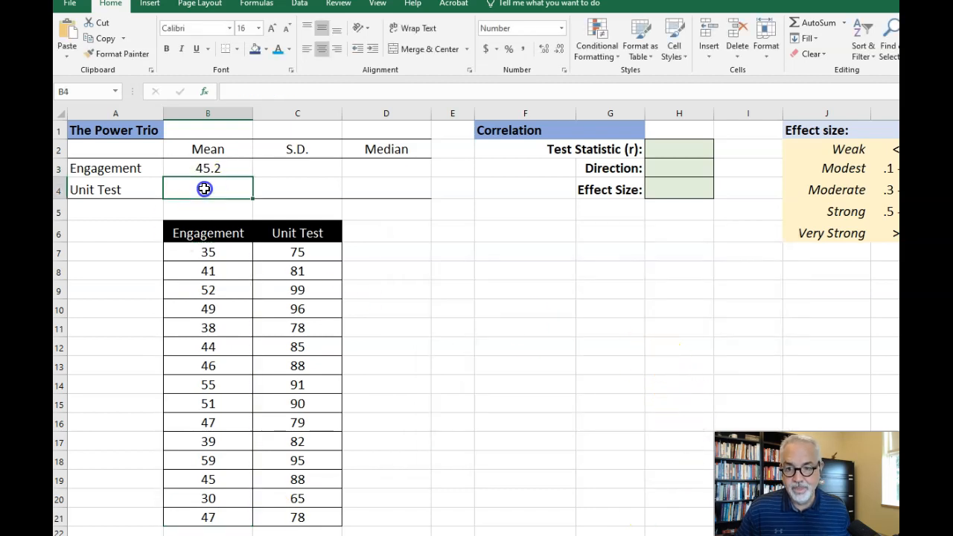
pyautogui.click(205, 94)
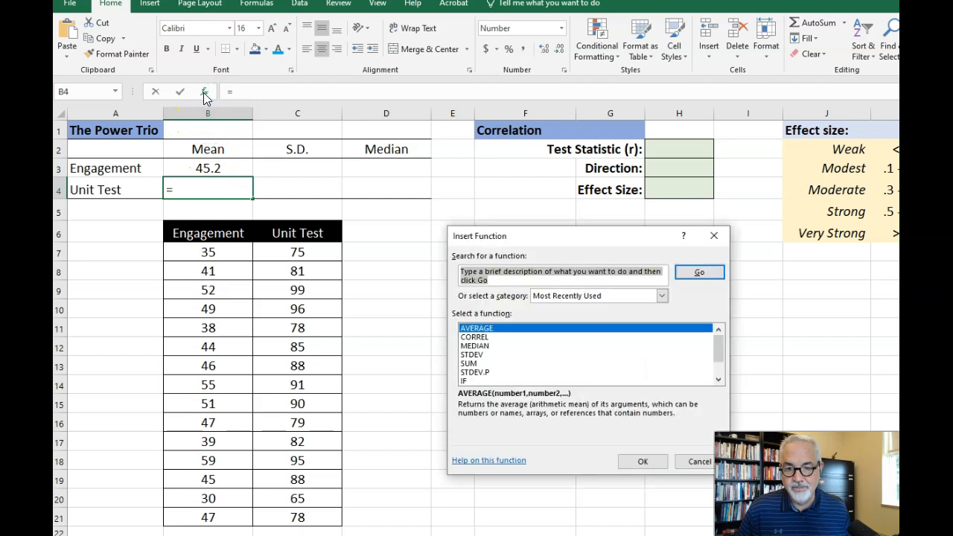
pyautogui.click(472, 329)
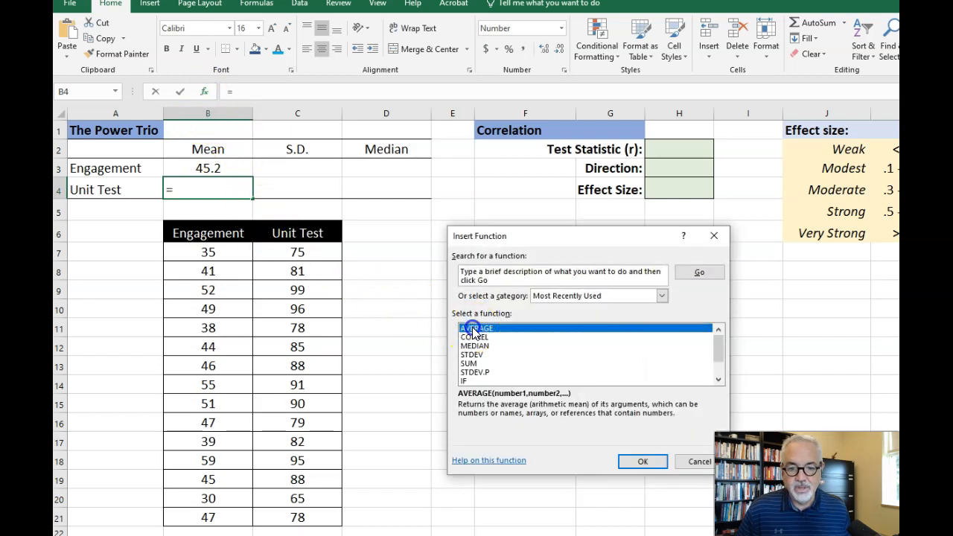
pyautogui.click(642, 461)
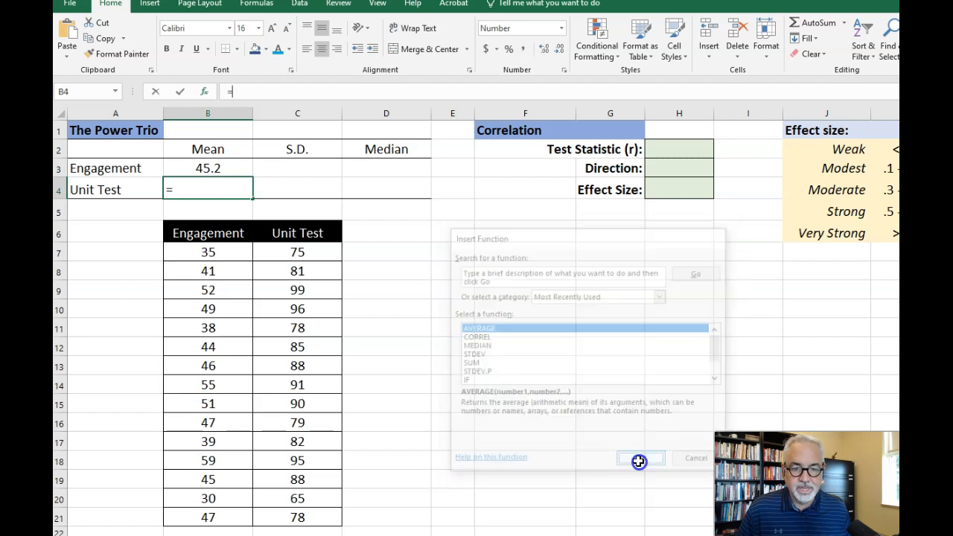
pyautogui.moveTo(298, 253); pyautogui.dragTo(305, 513)
pyautogui.click(701, 455)
# - Calculate the Engagement standard deviation in C3 with the STDEV function over B7:B21
pyautogui.click(295, 167)
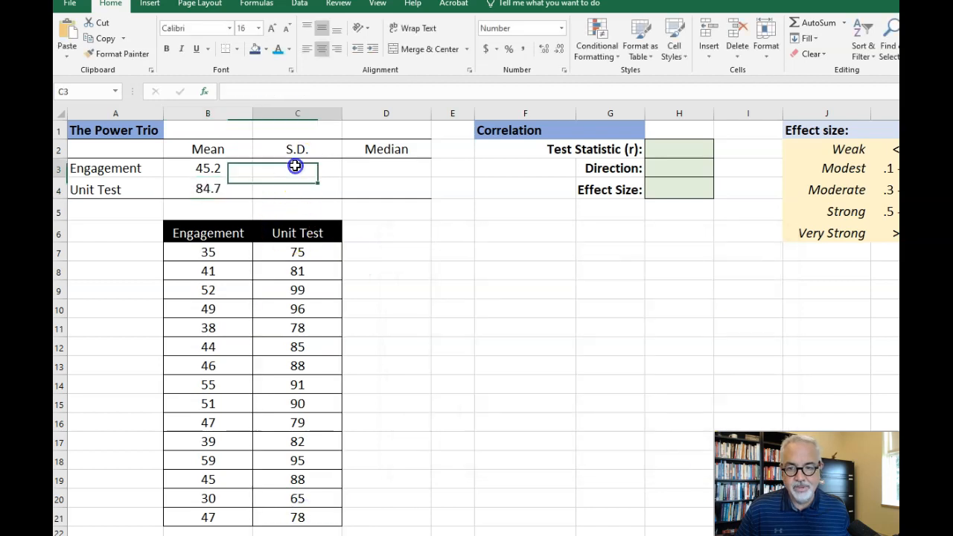
pyautogui.click(205, 93)
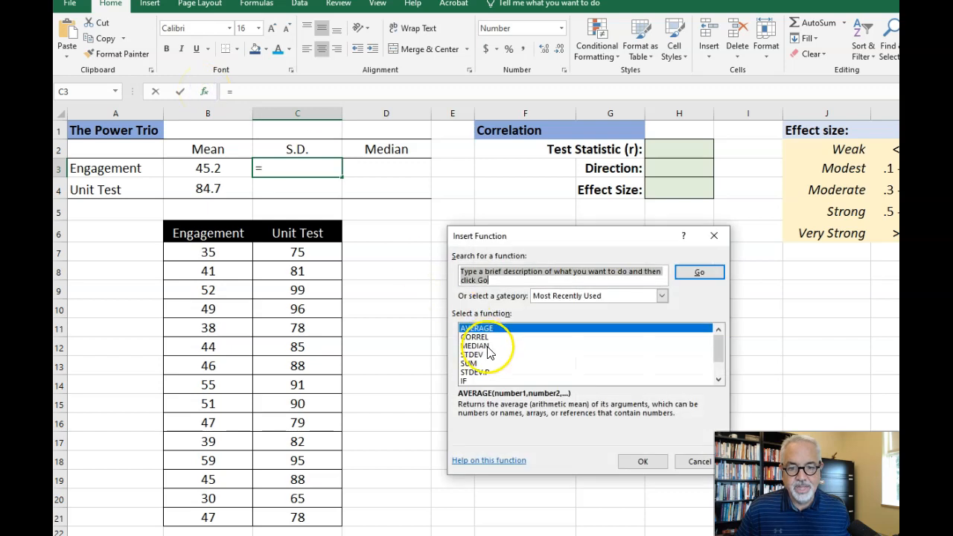
pyautogui.click(475, 355)
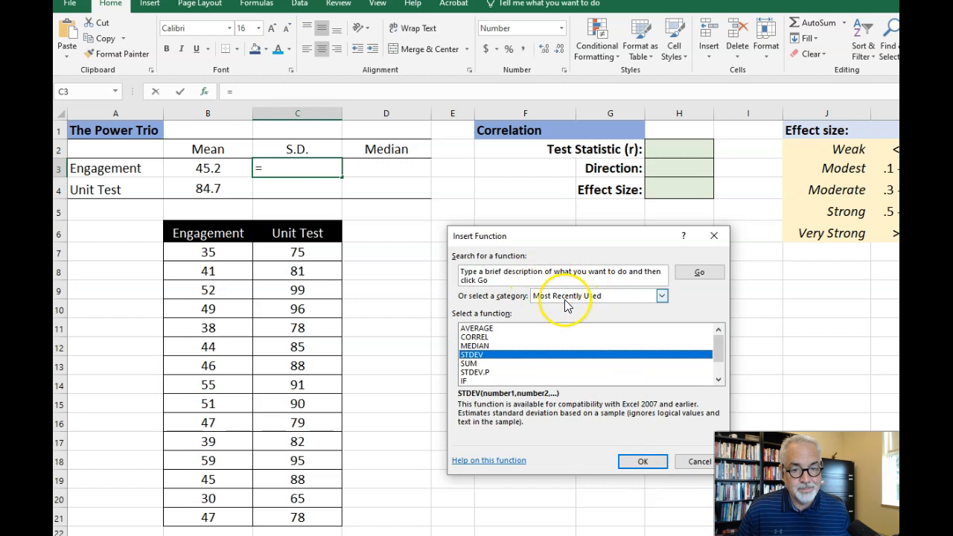
pyautogui.click(643, 461)
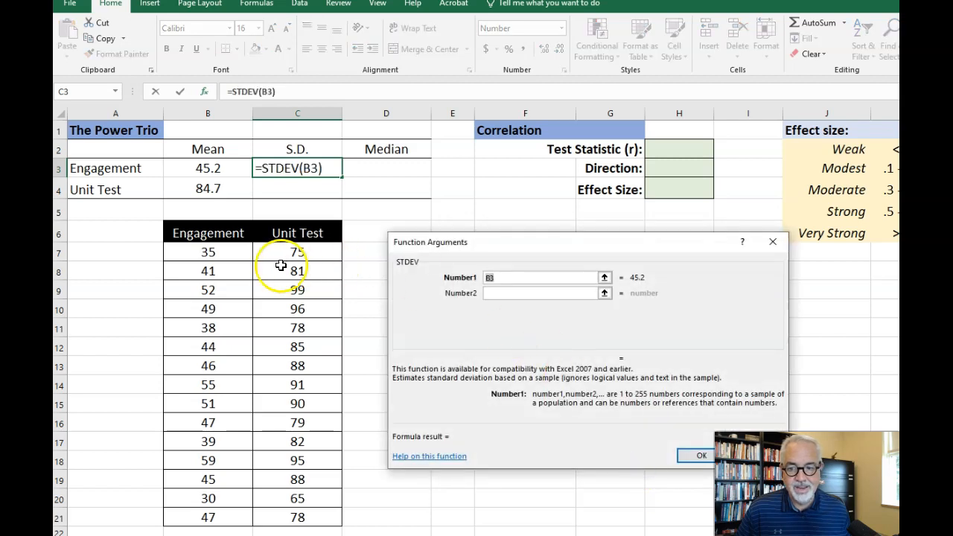
pyautogui.moveTo(224, 251); pyautogui.dragTo(215, 515)
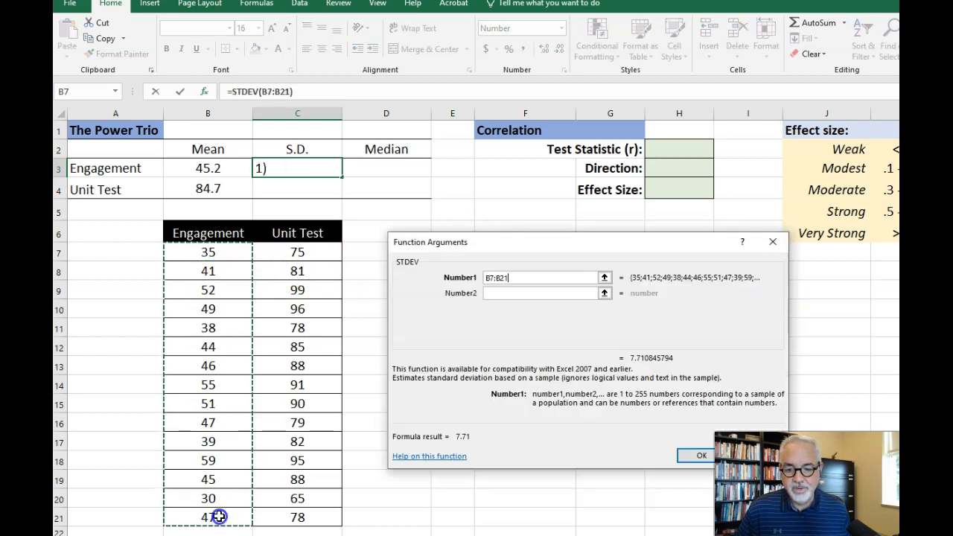
pyautogui.click(700, 455)
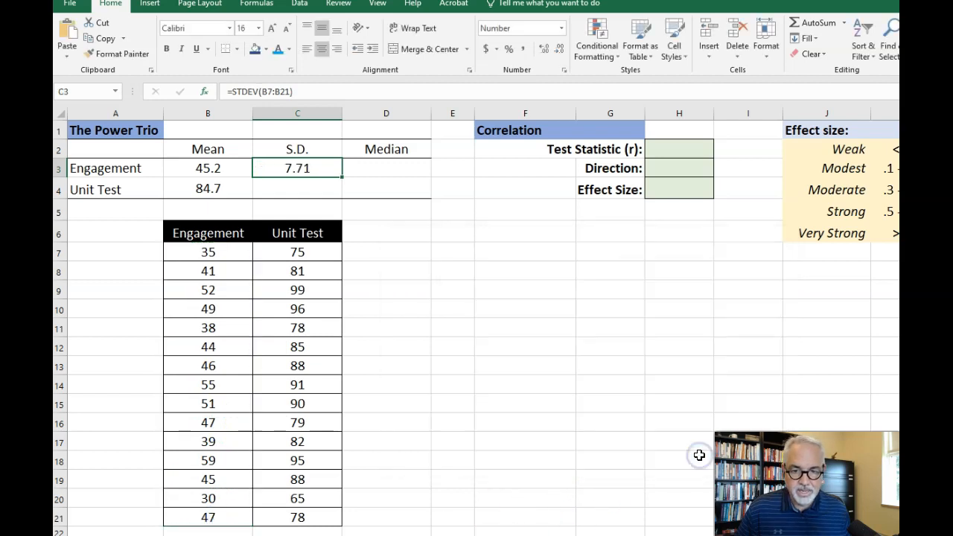
# - Calculate the Unit Test standard deviation in C4 with the STDEV function over C7:C21
pyautogui.click(298, 188)
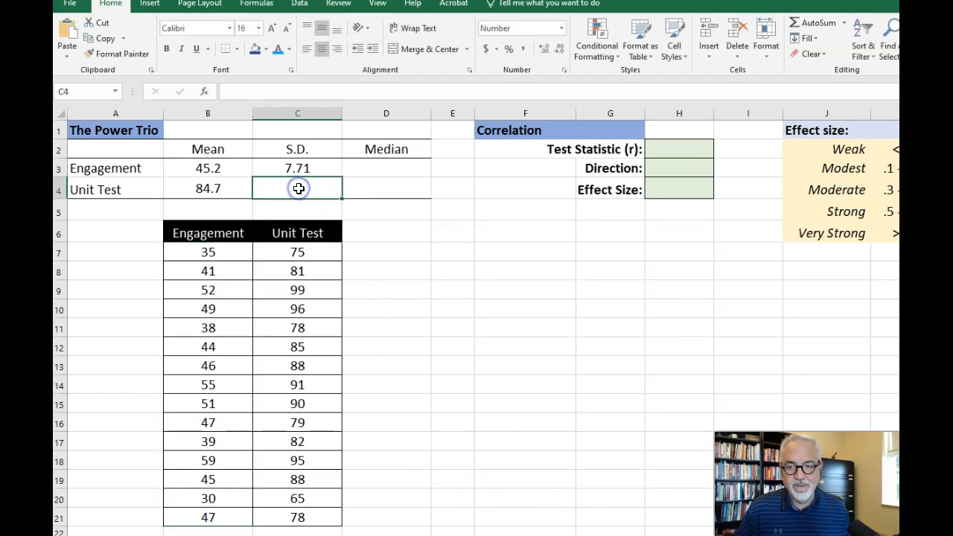
pyautogui.click(207, 91)
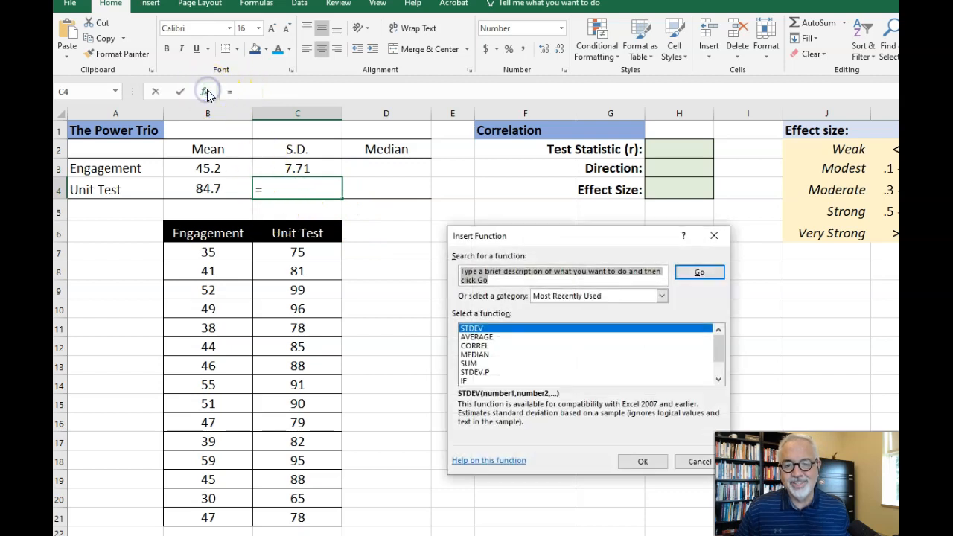
pyautogui.click(476, 328)
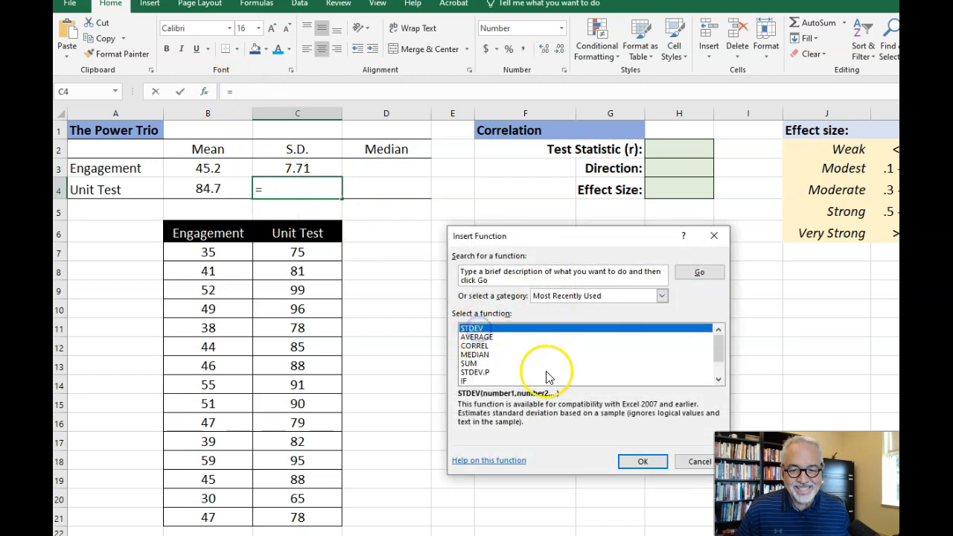
pyautogui.click(640, 458)
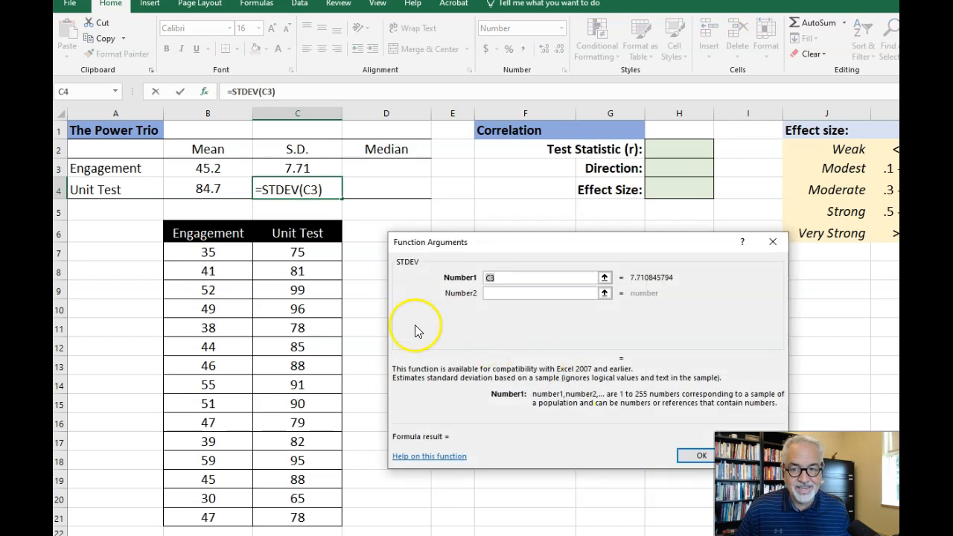
pyautogui.moveTo(316, 255); pyautogui.dragTo(317, 514)
pyautogui.click(697, 454)
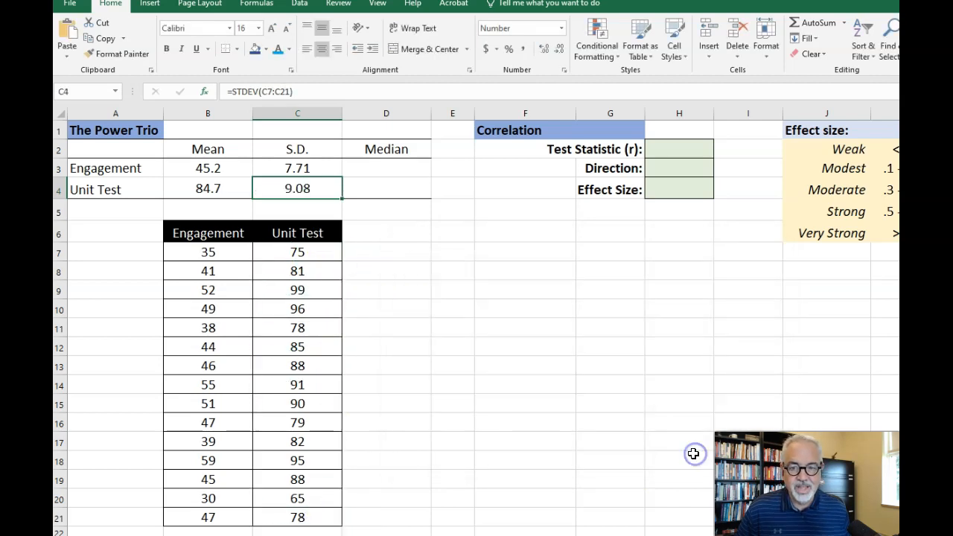
# - Calculate the Engagement median in D3 with the MEDIAN function over B7:B21
pyautogui.click(390, 164)
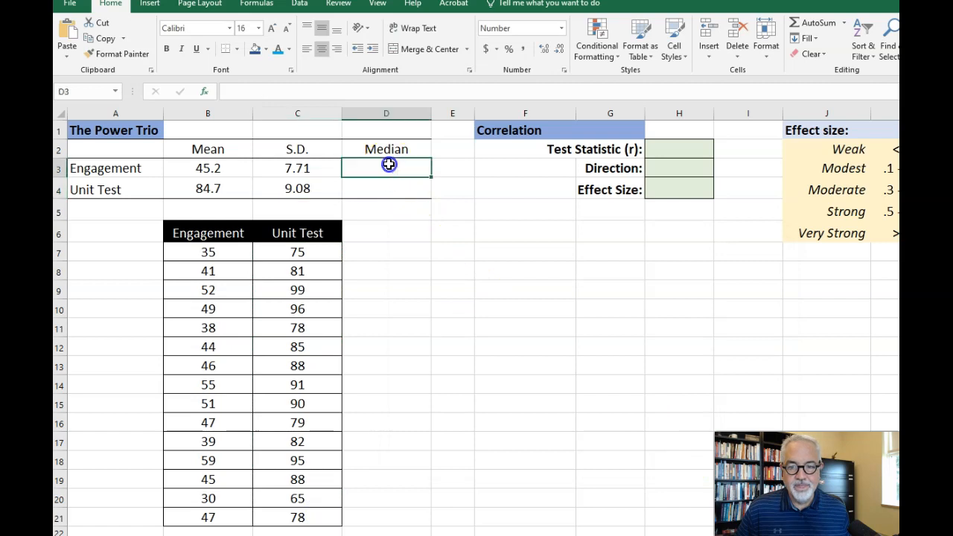
pyautogui.click(205, 93)
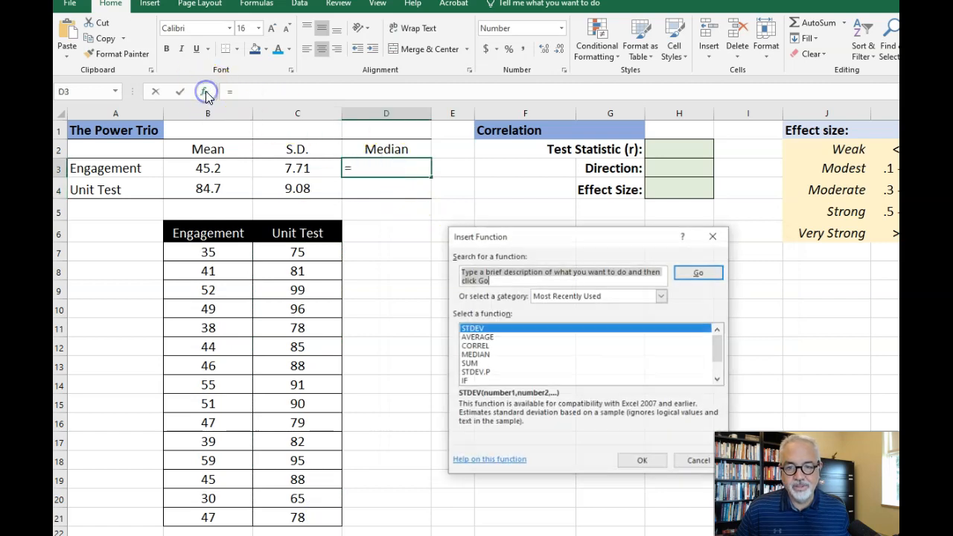
pyautogui.click(474, 355)
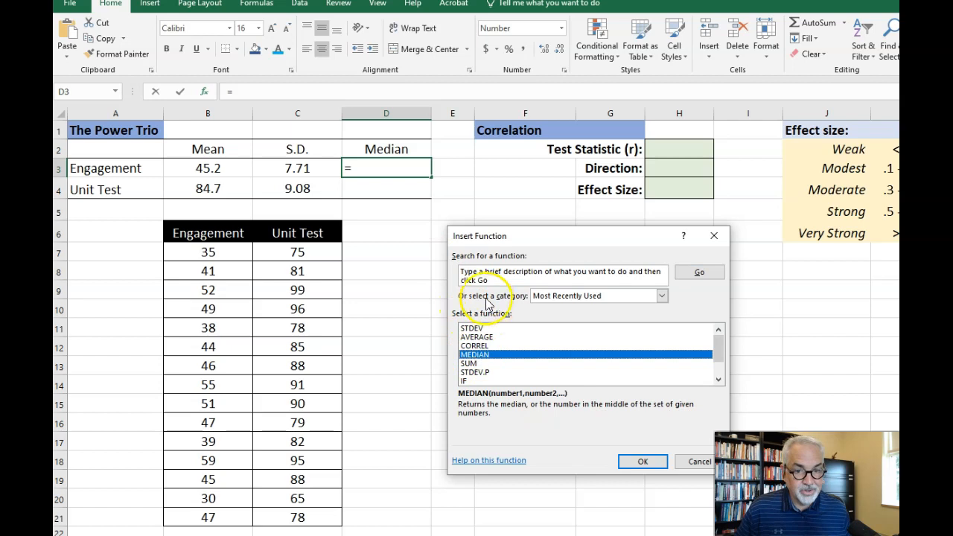
pyautogui.click(642, 461)
pyautogui.moveTo(230, 254); pyautogui.dragTo(213, 514)
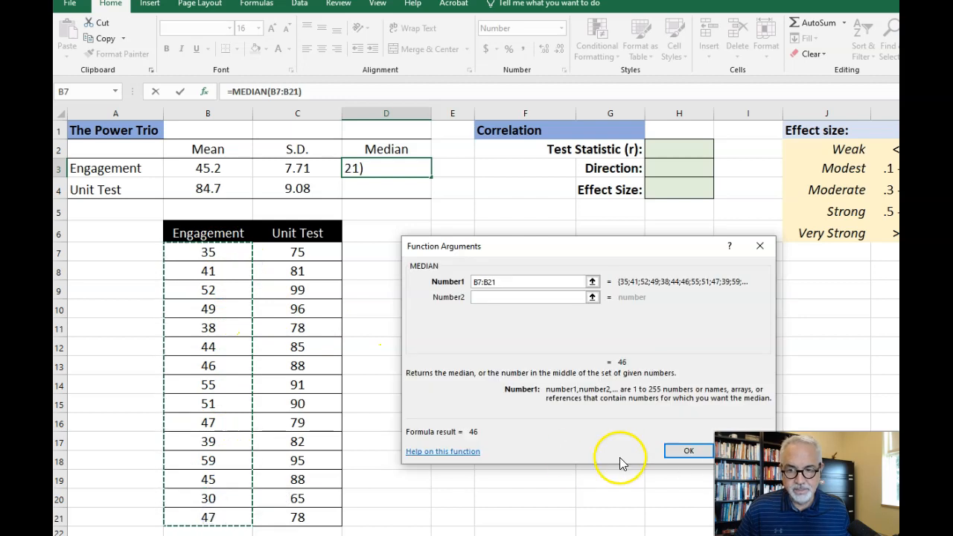
pyautogui.click(679, 450)
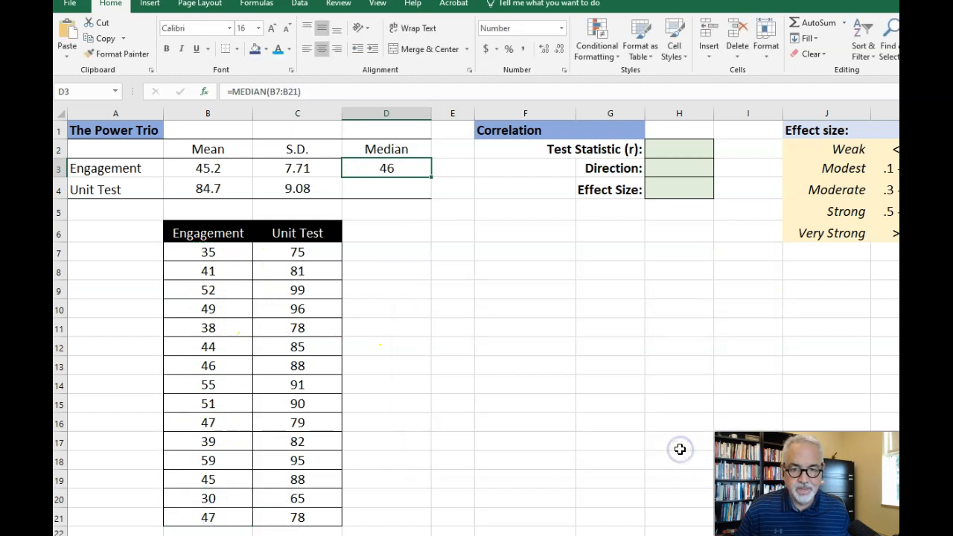
# - Calculate the Unit Test median in D4 with the MEDIAN function over C7:C21
pyautogui.click(378, 186)
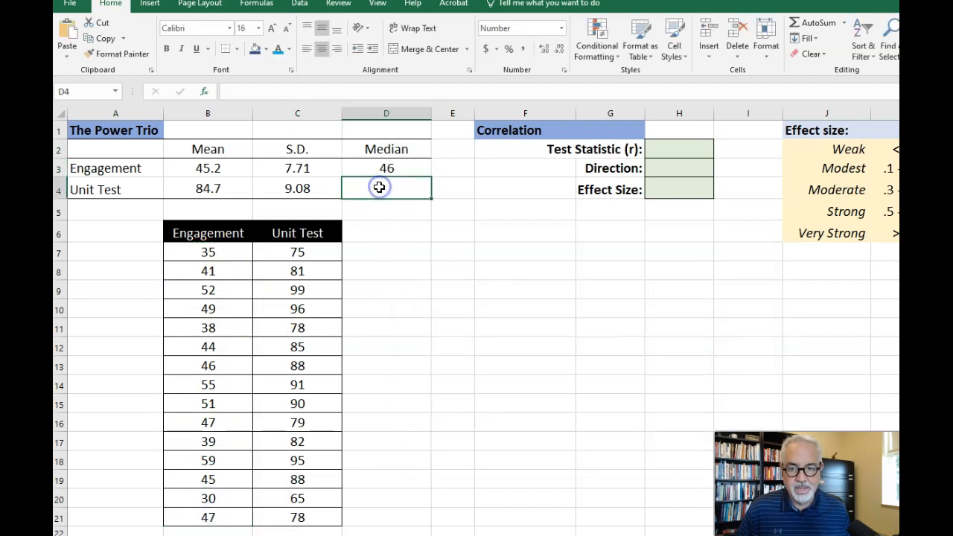
pyautogui.click(205, 90)
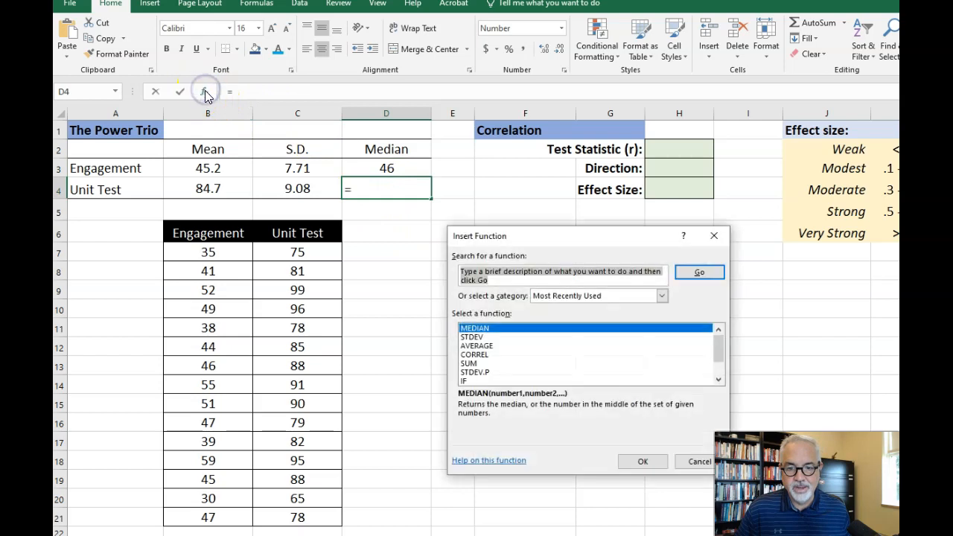
pyautogui.click(477, 328)
pyautogui.click(643, 461)
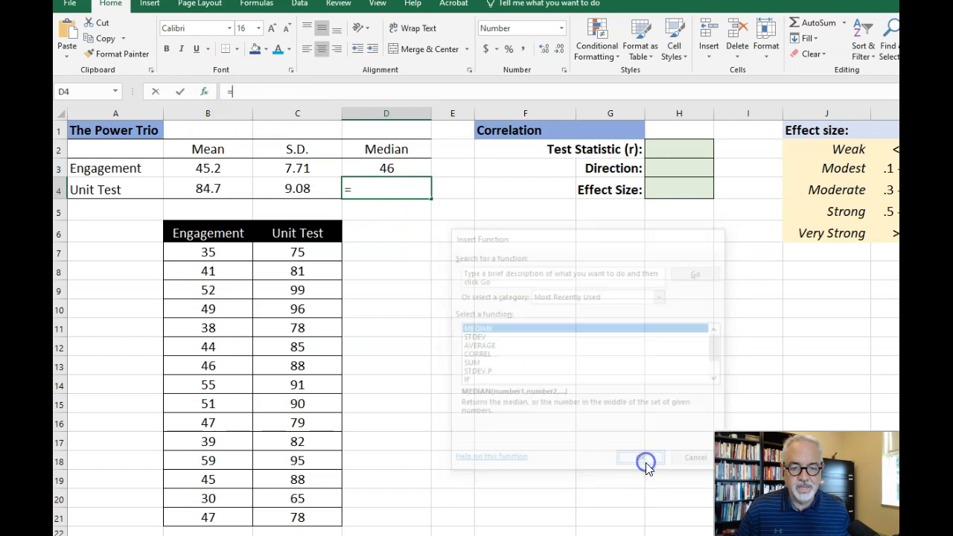
pyautogui.moveTo(294, 253); pyautogui.dragTo(315, 523)
pyautogui.click(679, 452)
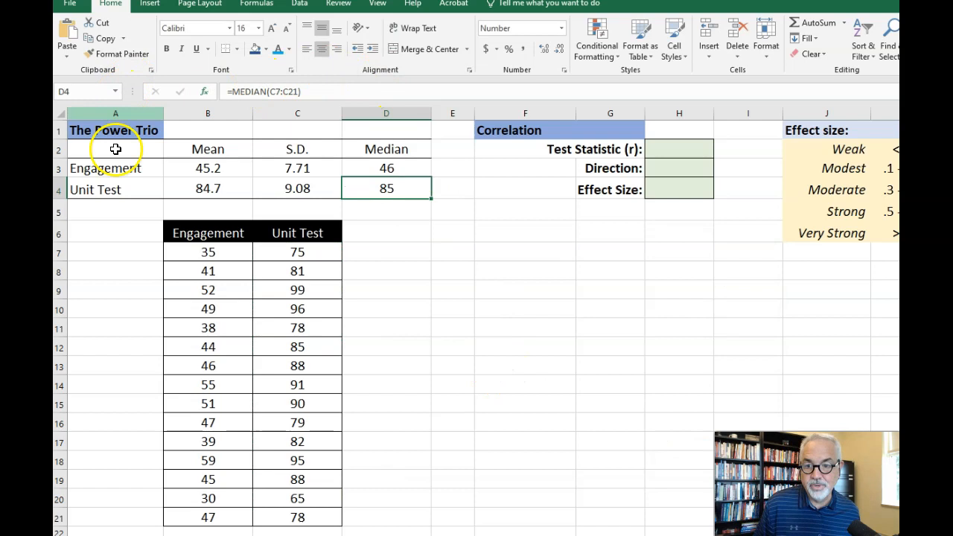
pyautogui.moveTo(100, 130); pyautogui.dragTo(388, 186)
pyautogui.rightClick(388, 185)
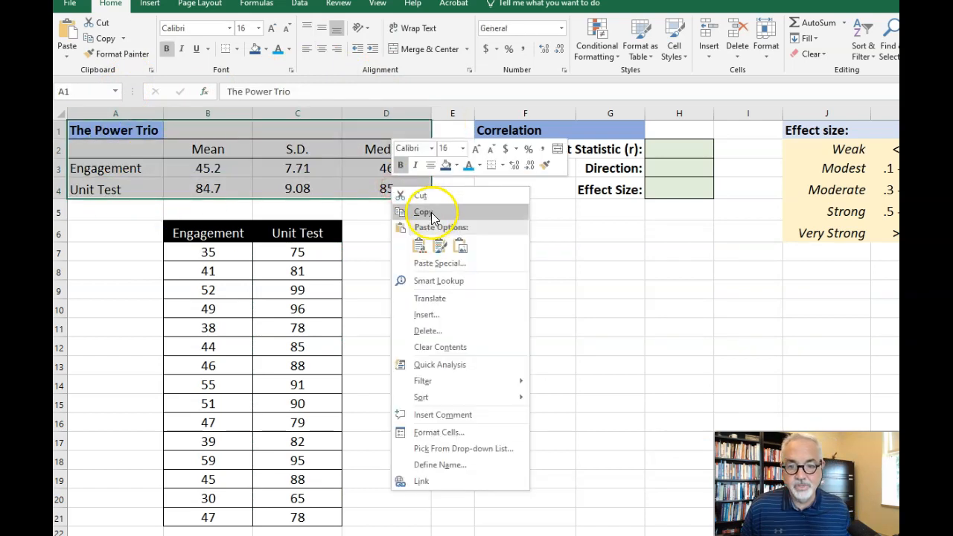
pyautogui.press('Escape')
pyautogui.click(298, 168)
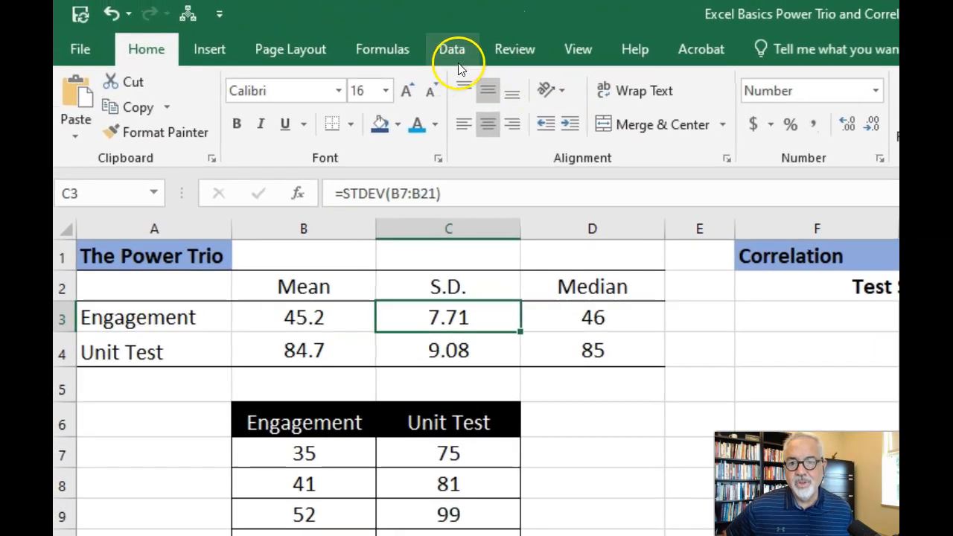
# - Hide the worksheet gridlines to preview the Power Trio table in A1:D4 without them, and turn the gridlines back on
pyautogui.click(578, 50)
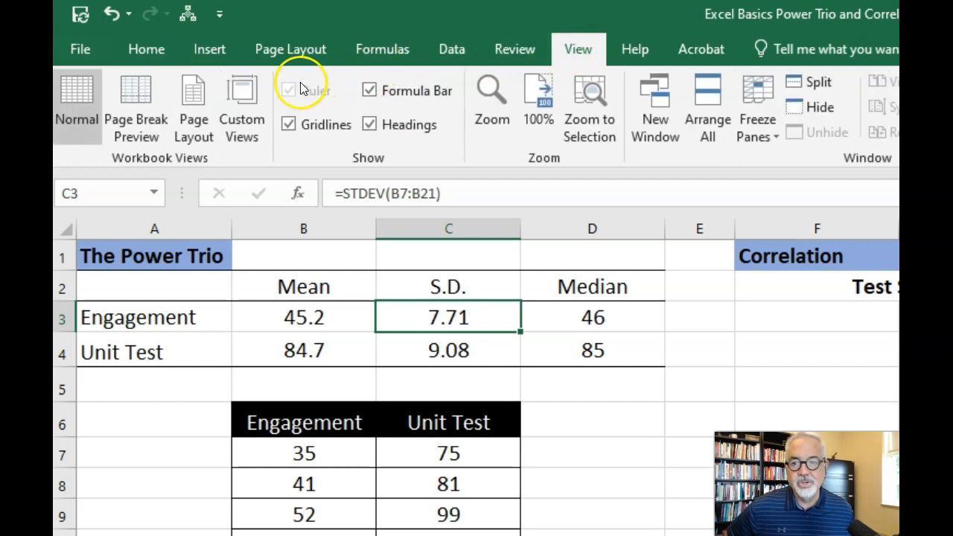
pyautogui.click(288, 127)
pyautogui.click(924, 484)
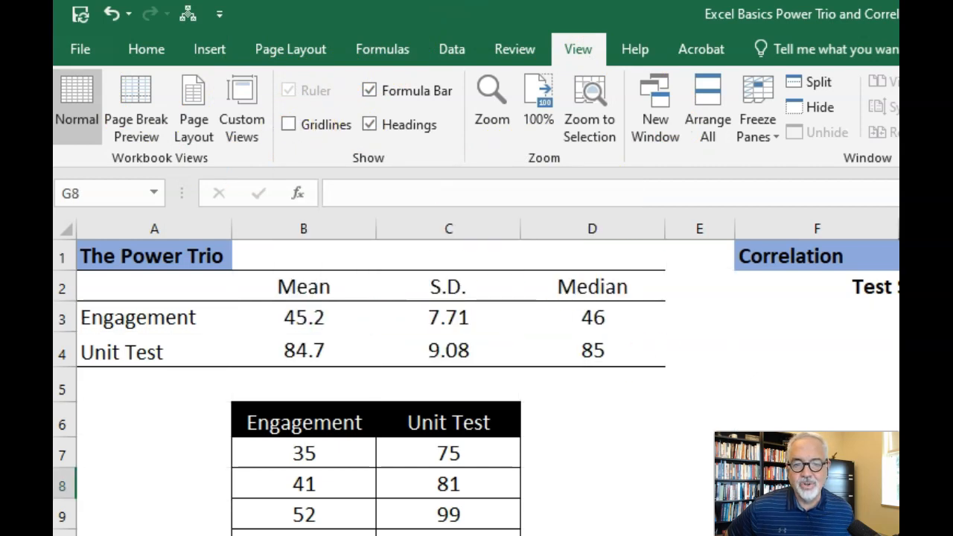
pyautogui.moveTo(154, 253); pyautogui.dragTo(600, 360)
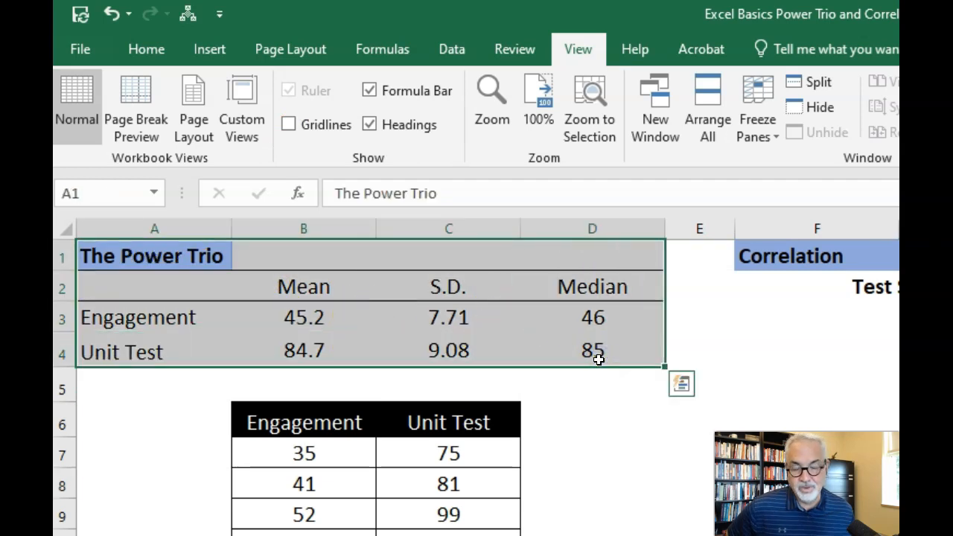
pyautogui.click(288, 125)
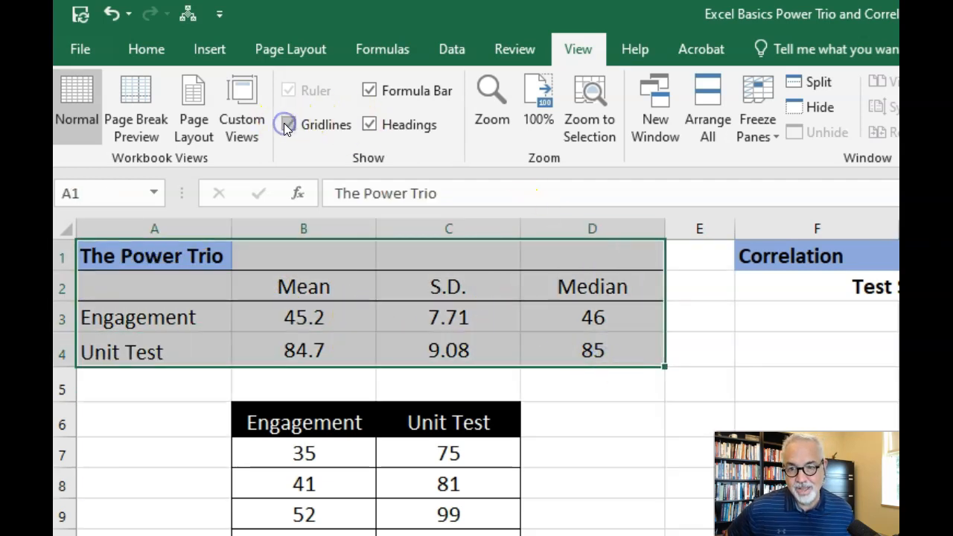
pyautogui.click(816, 484)
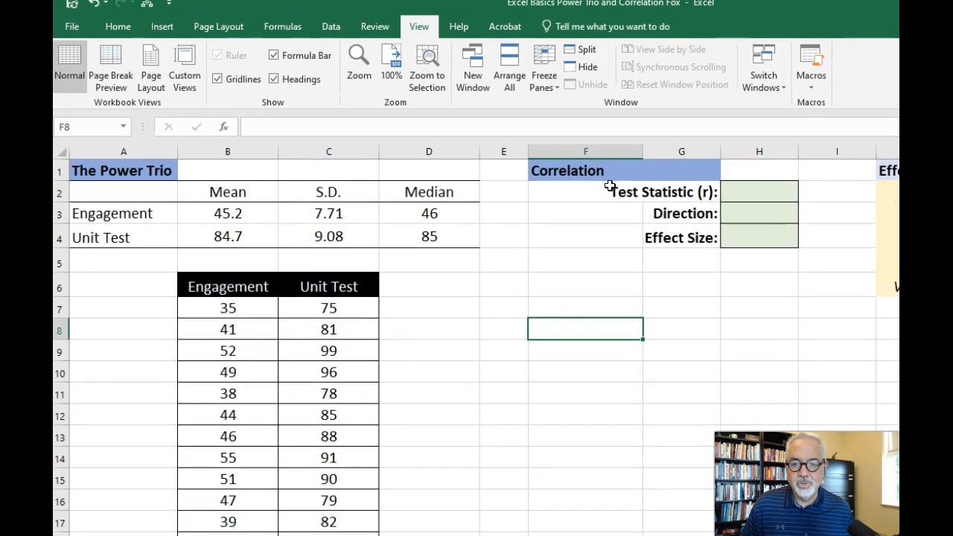
# - Insert a basic markers-only scatter chart of the Engagement and Unit Test scores in B7:C21
pyautogui.click(198, 307)
pyautogui.moveTo(281, 315); pyautogui.dragTo(328, 535)
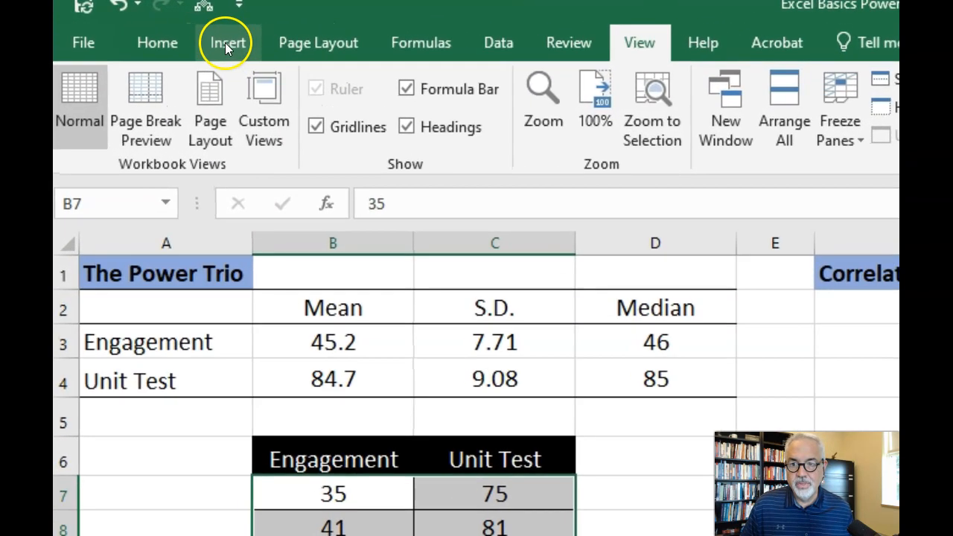
pyautogui.click(226, 43)
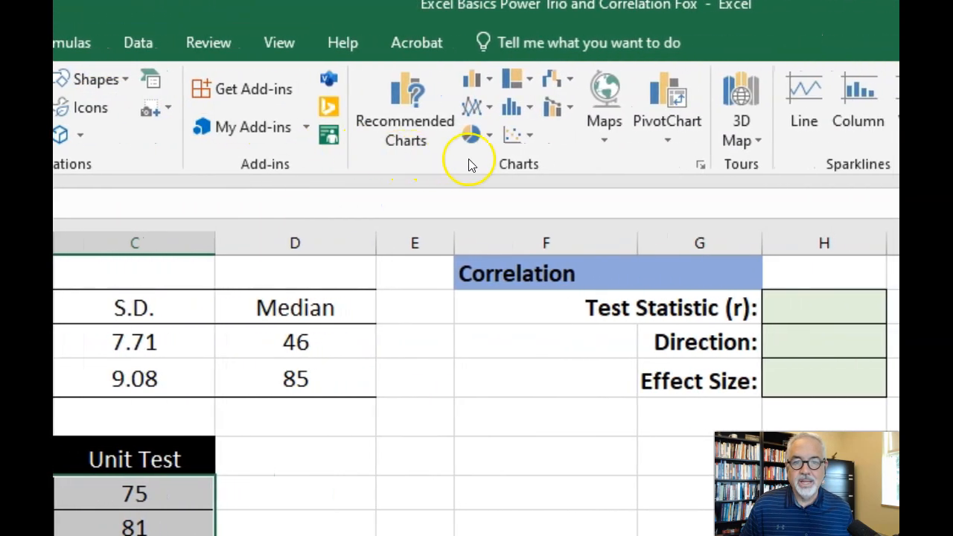
pyautogui.click(515, 134)
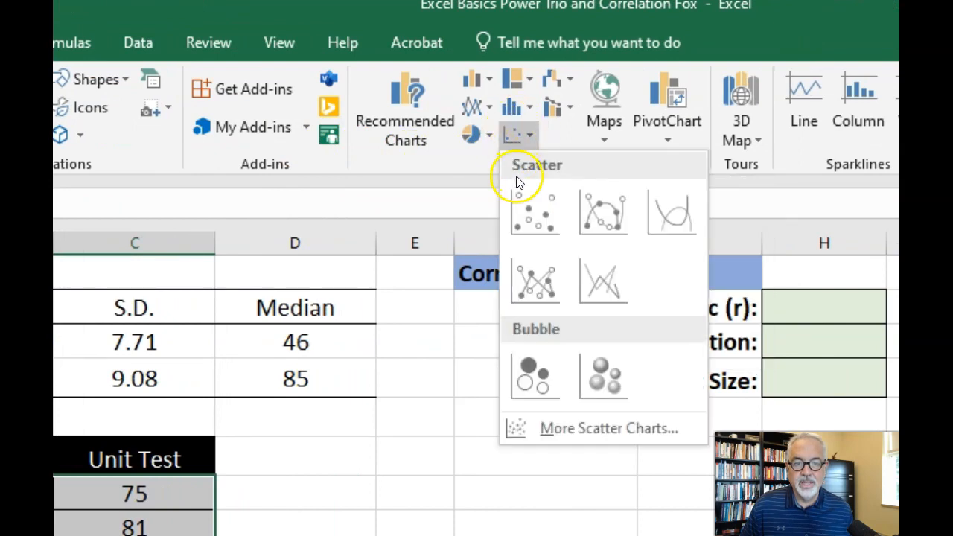
pyautogui.click(528, 212)
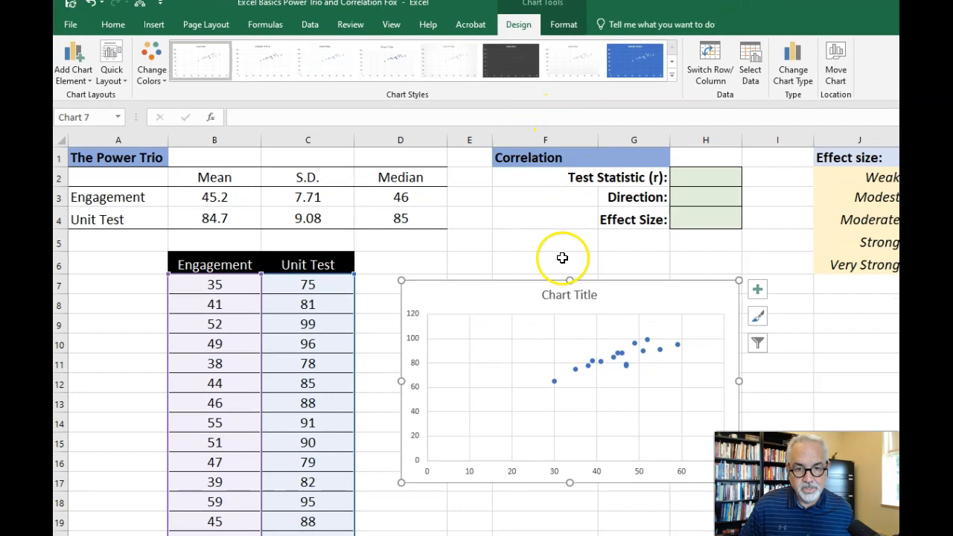
# - Add a trendline and axis titles to the scatter chart, keeping the chart title displayed
pyautogui.click(757, 290)
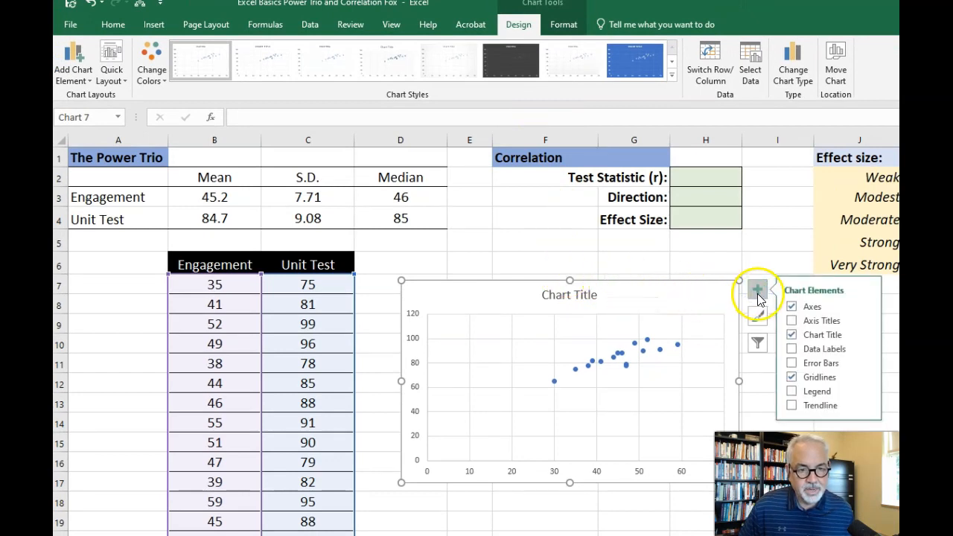
pyautogui.click(792, 406)
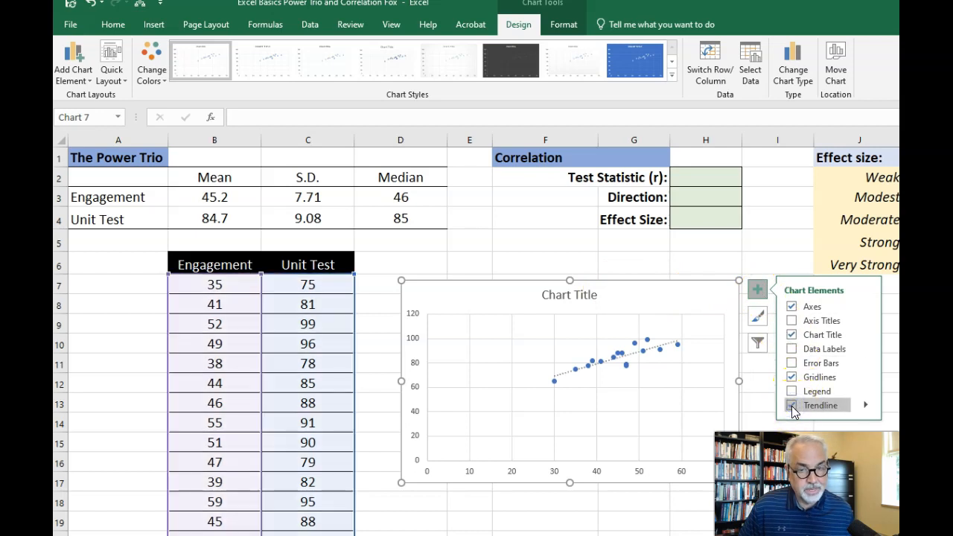
pyautogui.click(792, 335)
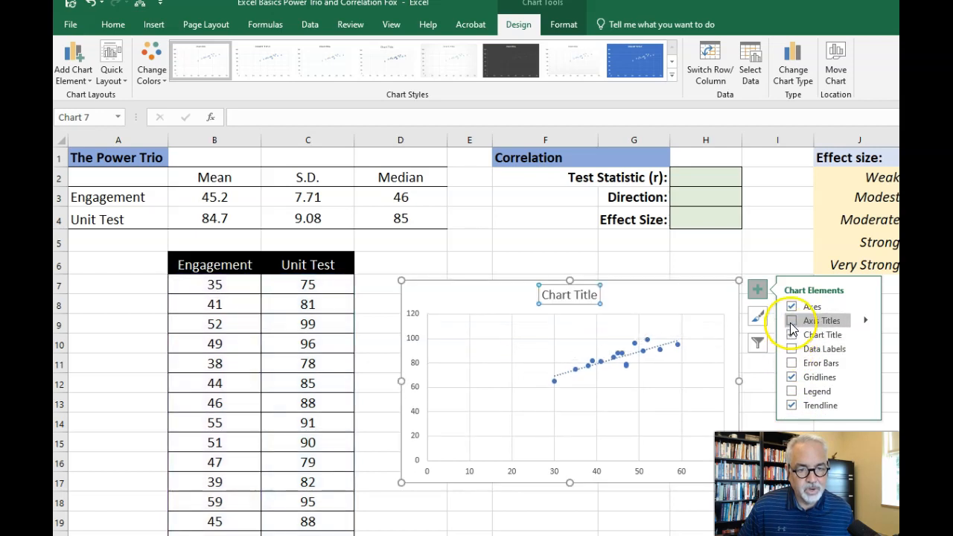
pyautogui.click(792, 321)
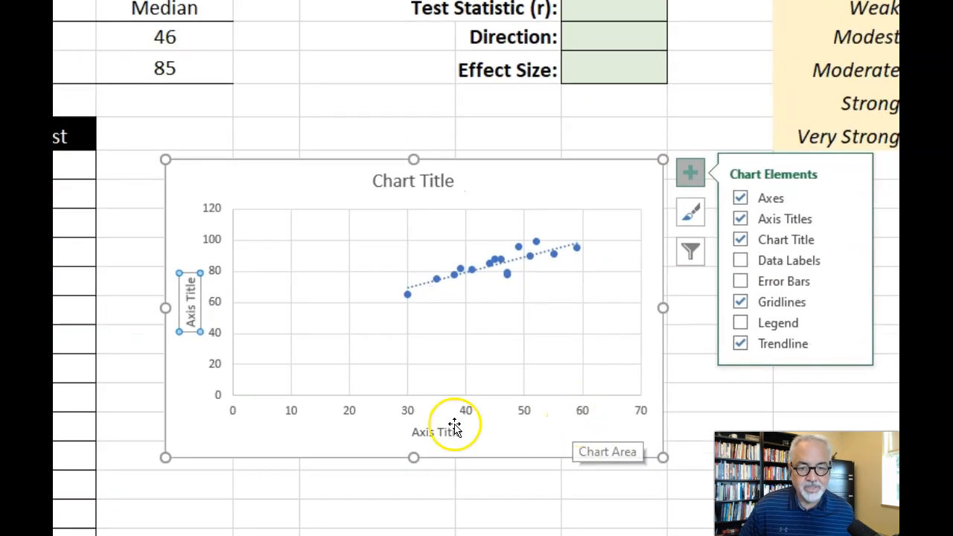
# - Change the scatter chart's horizontal axis title to "Student Engagement"
pyautogui.click(414, 430)
pyautogui.moveTo(411, 432); pyautogui.dragTo(461, 432)
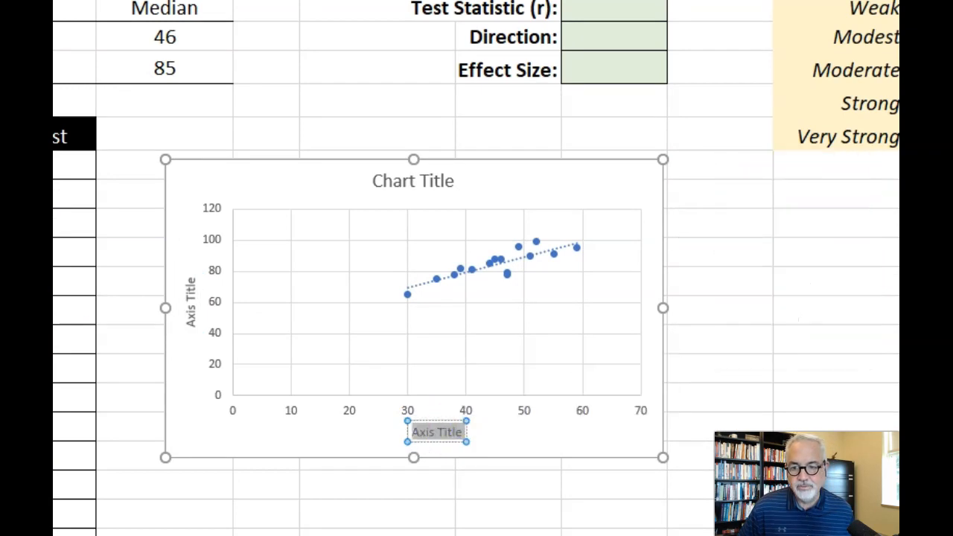
pyautogui.write('Stu')
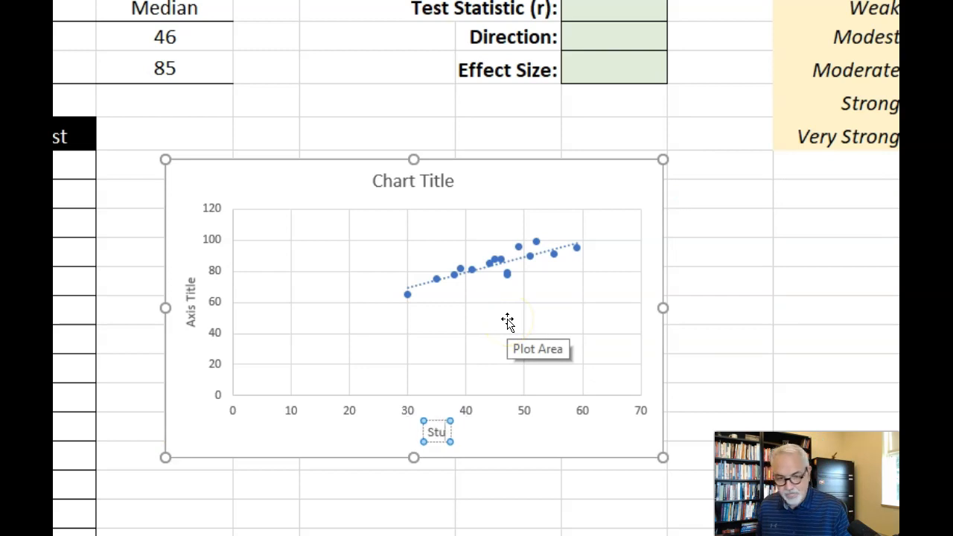
pyautogui.write('dent Engagement')
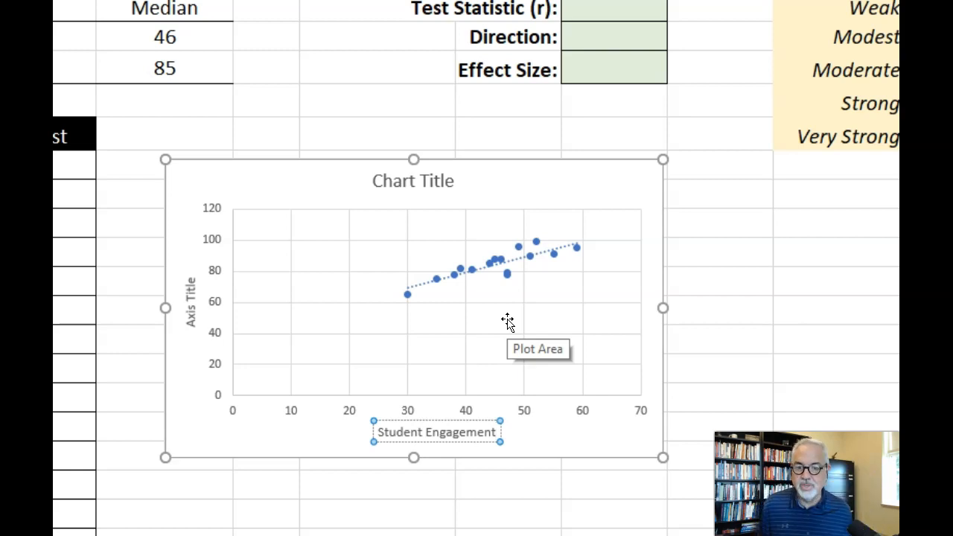
# - Change the scatter chart's vertical axis title to "Unit Test"
pyautogui.click(191, 316)
pyautogui.moveTo(192, 326); pyautogui.dragTo(185, 290)
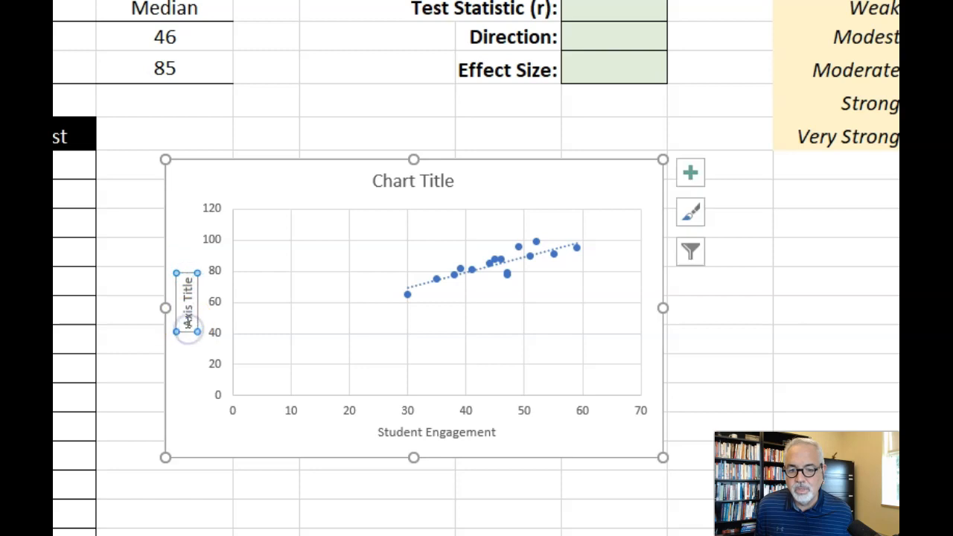
pyautogui.moveTo(187, 328); pyautogui.dragTo(187, 274)
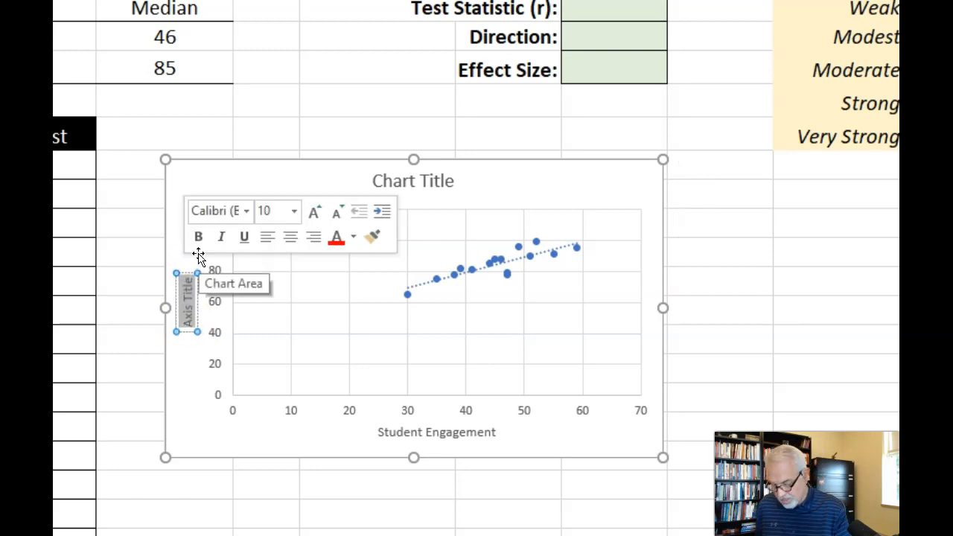
pyautogui.write('Unit')
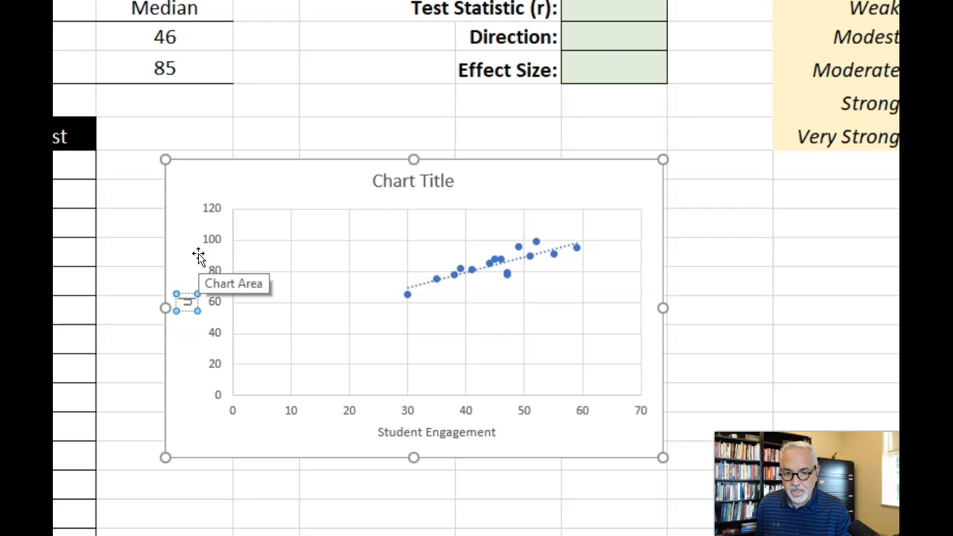
pyautogui.write(' T')
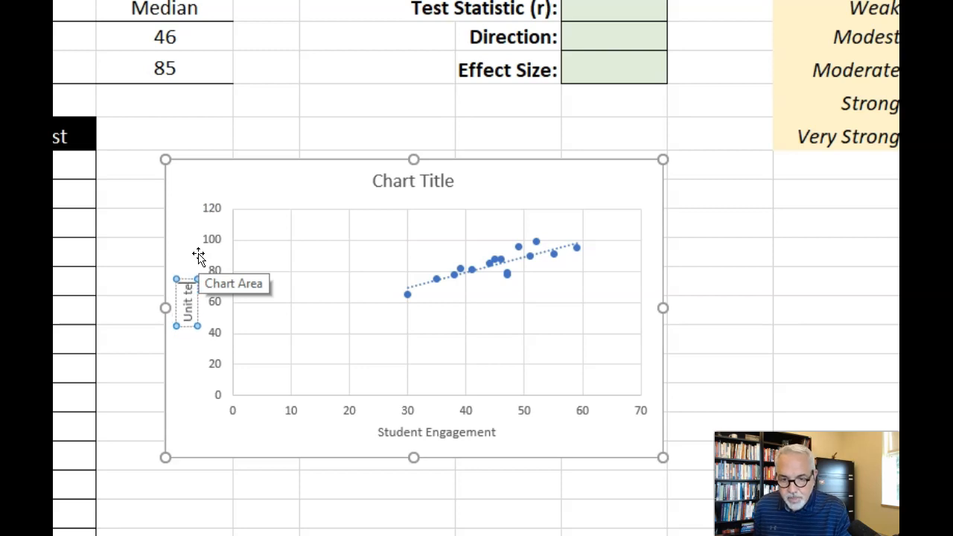
pyautogui.write('est')
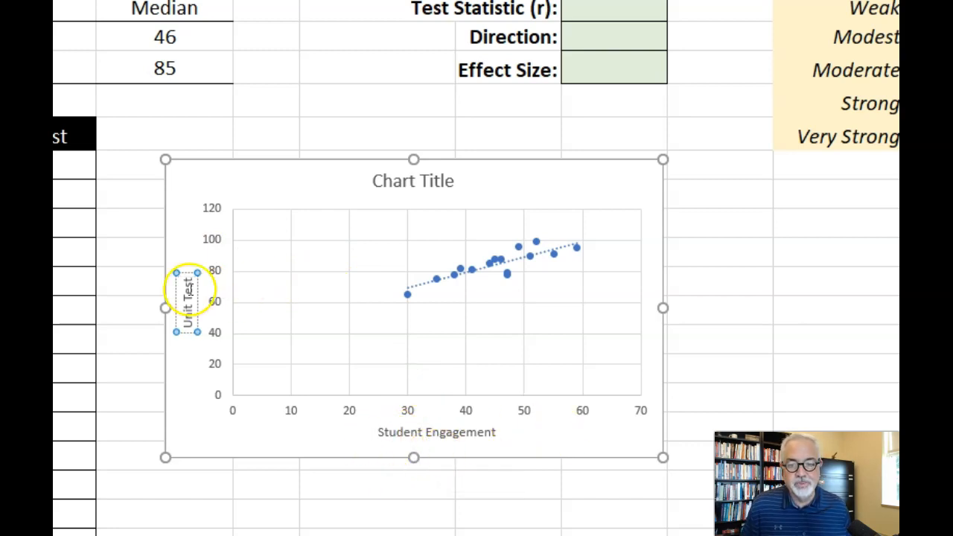
pyautogui.click(239, 402)
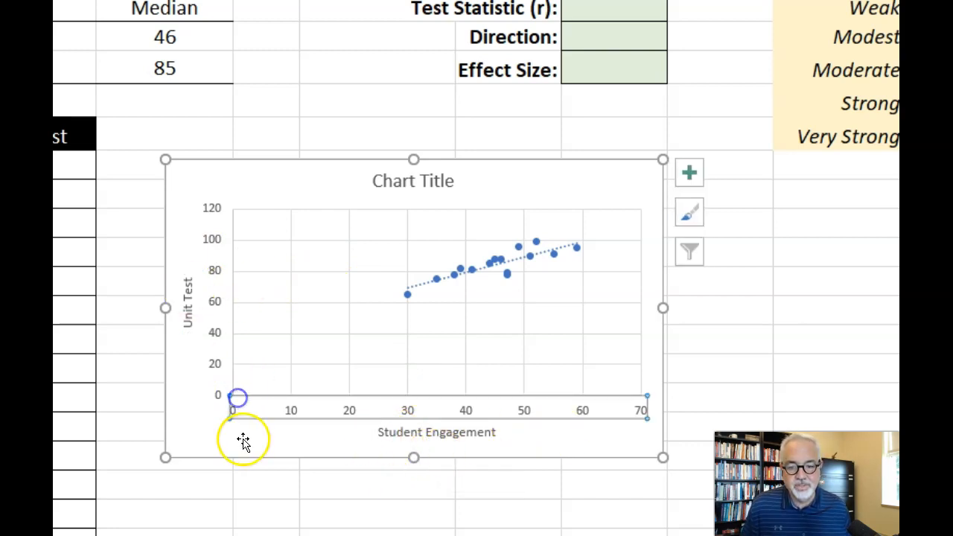
# - Enlarge the scatter chart and move it up to row 6, beside the data table and below the Correlation block
pyautogui.click(669, 456)
pyautogui.click(640, 440)
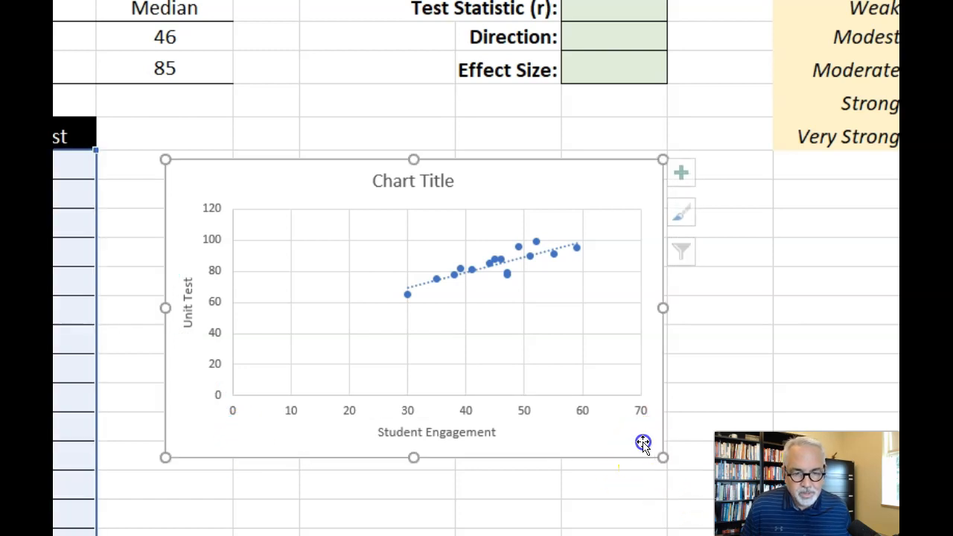
pyautogui.moveTo(661, 457); pyautogui.dragTo(772, 533)
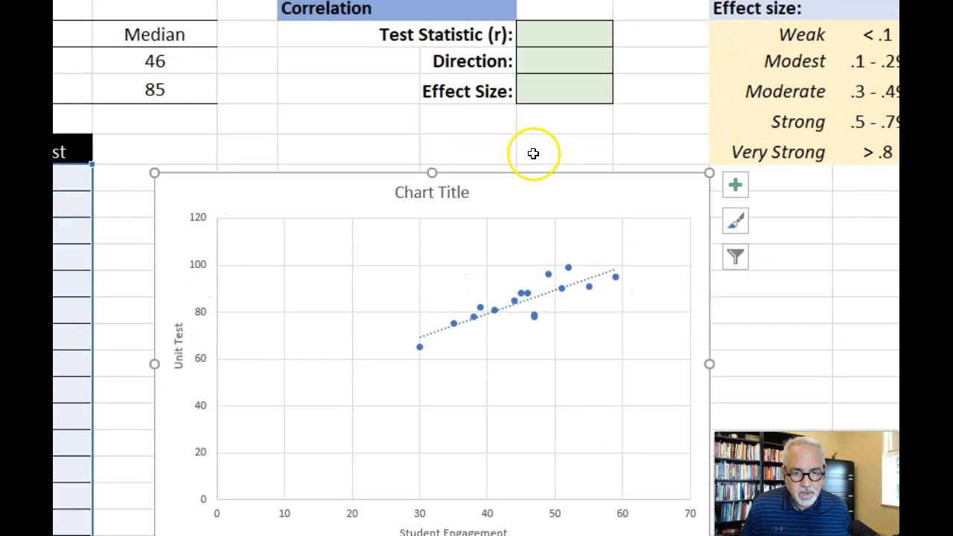
pyautogui.moveTo(569, 161); pyautogui.dragTo(517, 116)
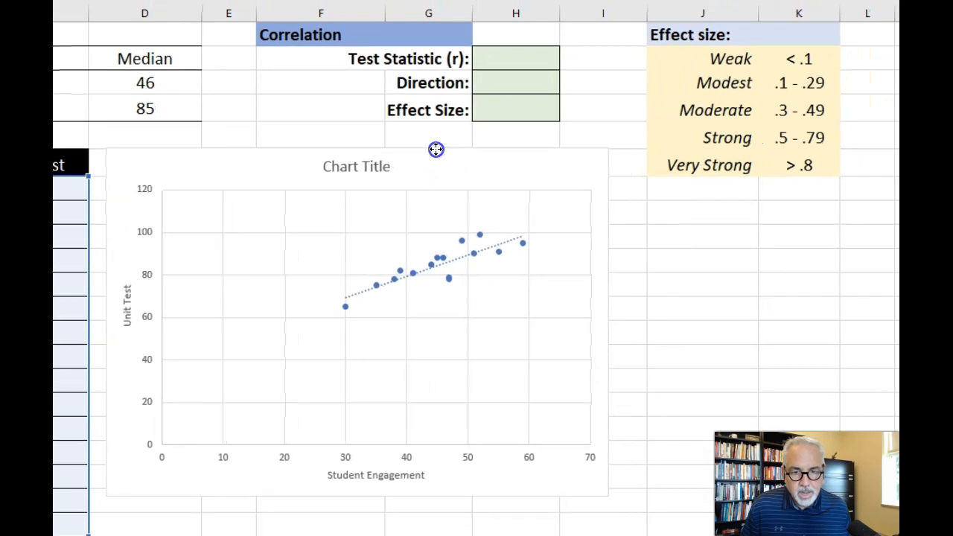
pyautogui.moveTo(435, 149); pyautogui.dragTo(436, 149)
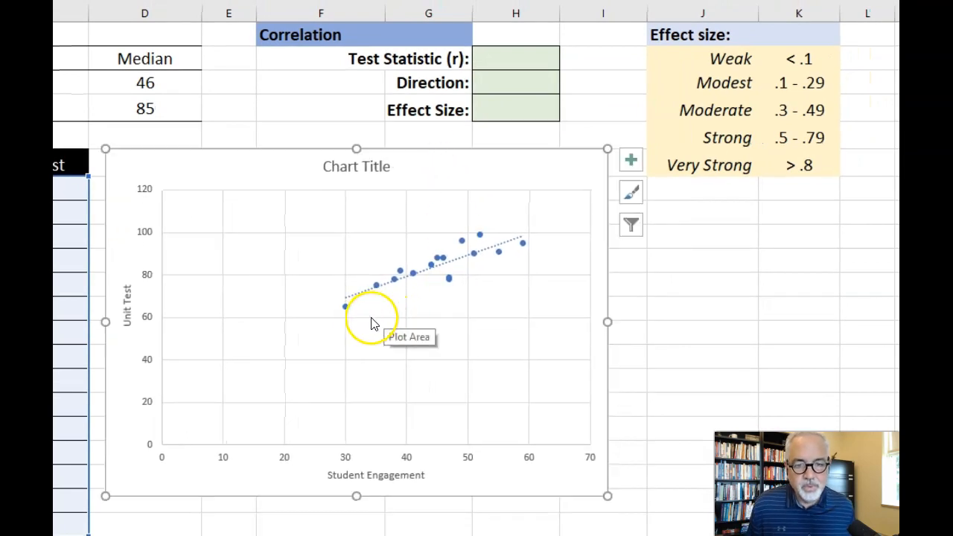
# - Match the score pair 30 and 65 in B20:C20 with its point on the scatter chart
pyautogui.moveTo(344, 314)
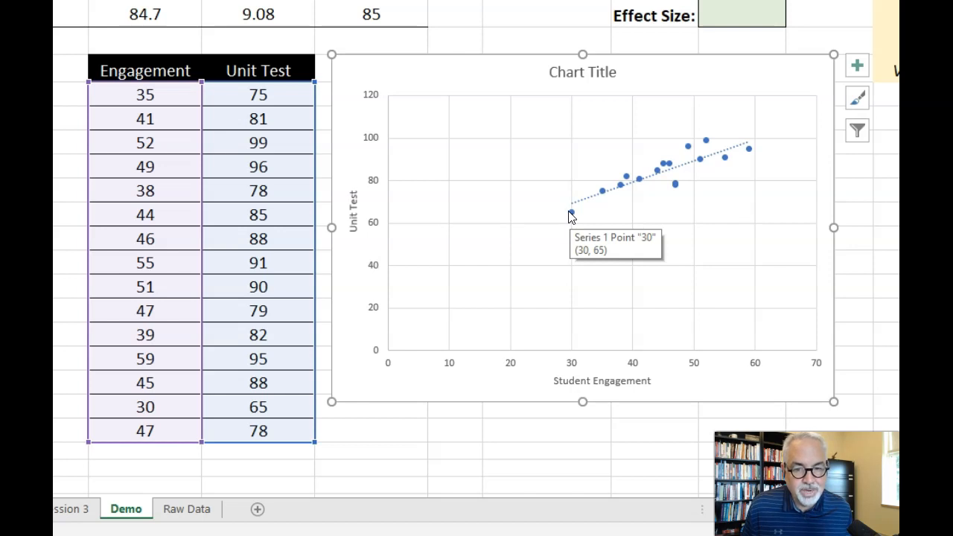
pyautogui.click(568, 444)
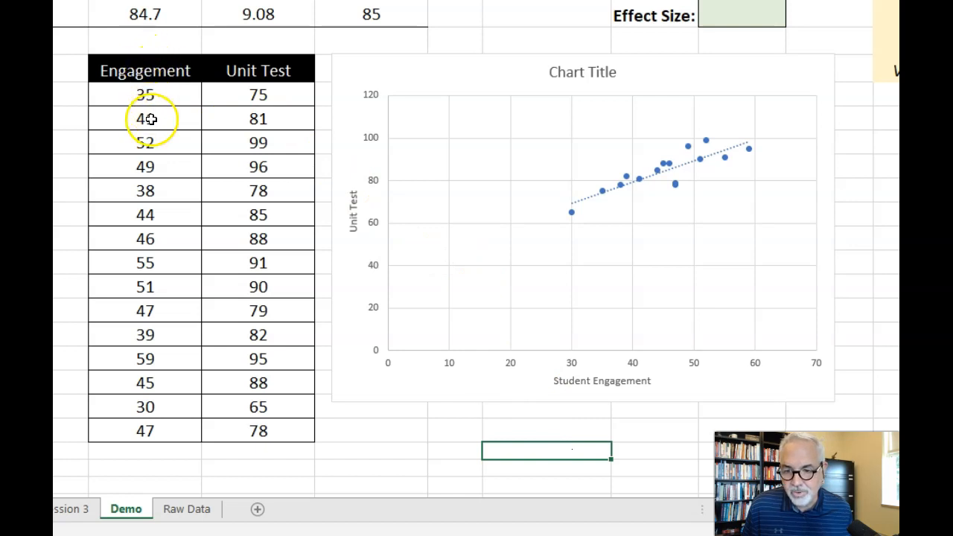
pyautogui.moveTo(155, 403); pyautogui.dragTo(250, 409)
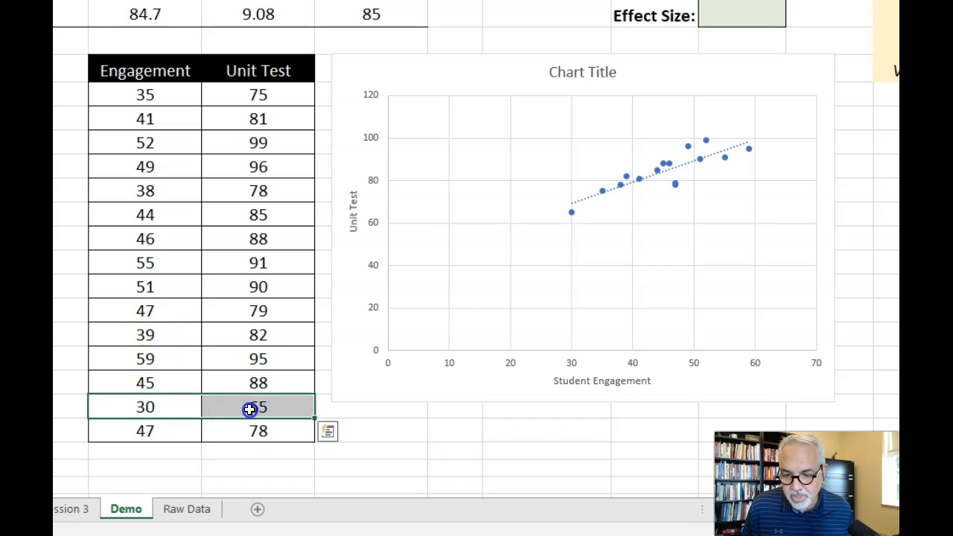
pyautogui.moveTo(572, 219)
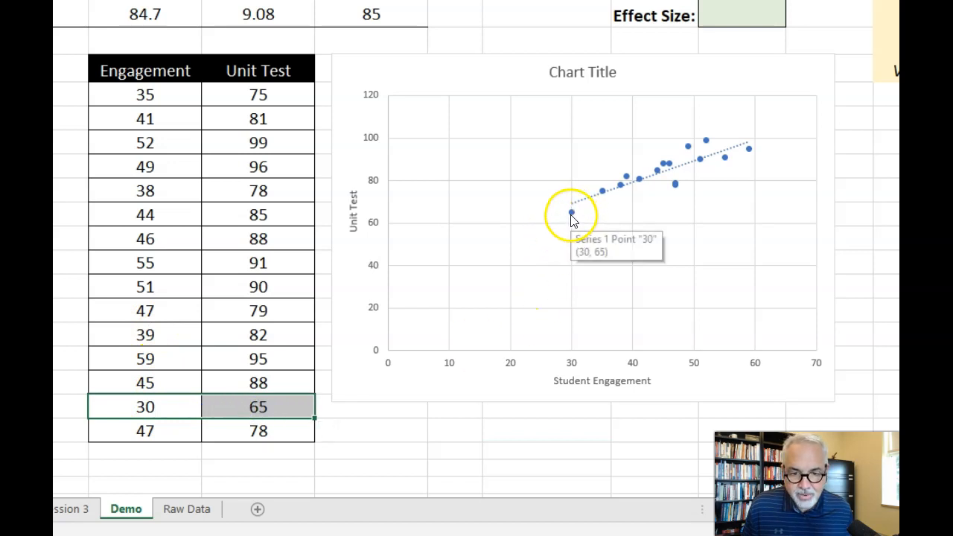
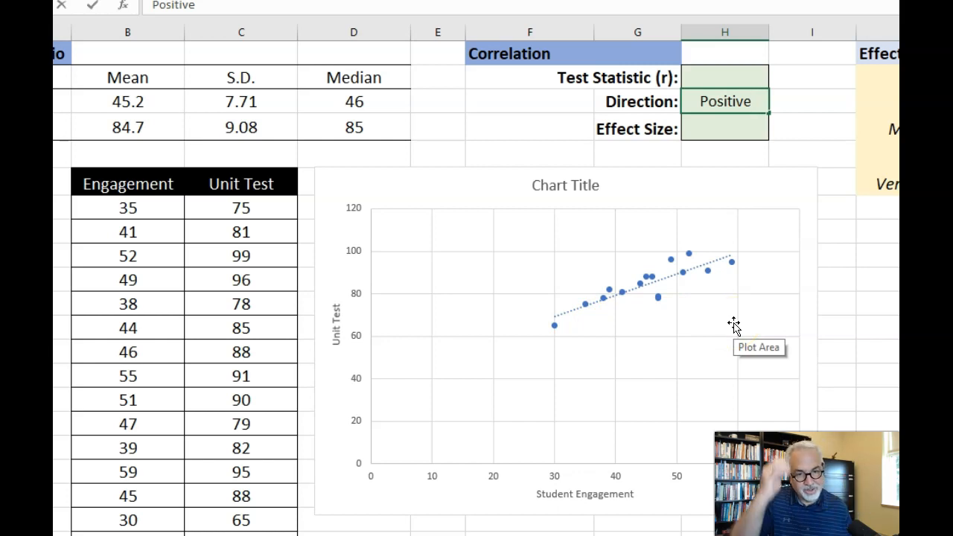
# - Calculate the Test Statistic (r) in H2 with the CORREL function, using Engagement scores B7:B21 as Array1 and Unit Test scores C7:C21 as Array2
pyautogui.click(709, 77)
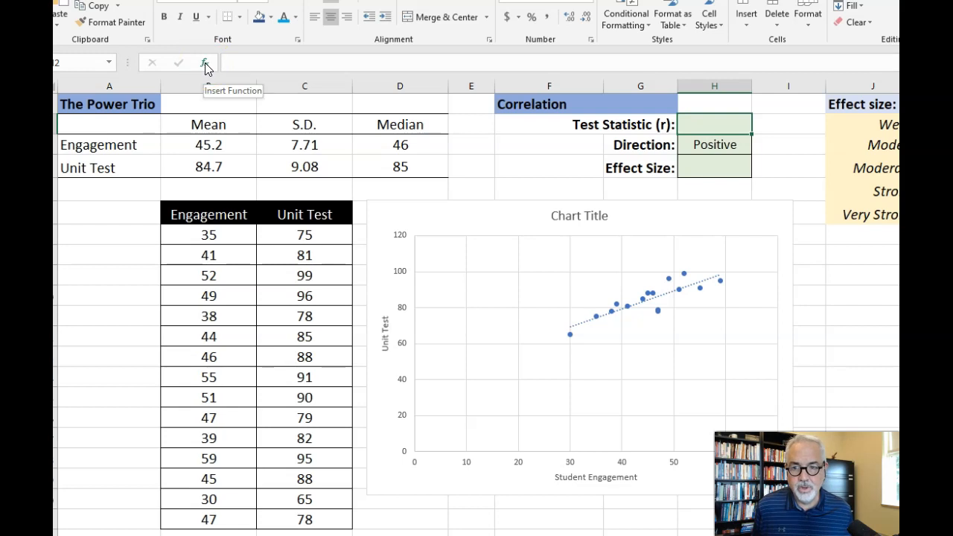
pyautogui.click(205, 65)
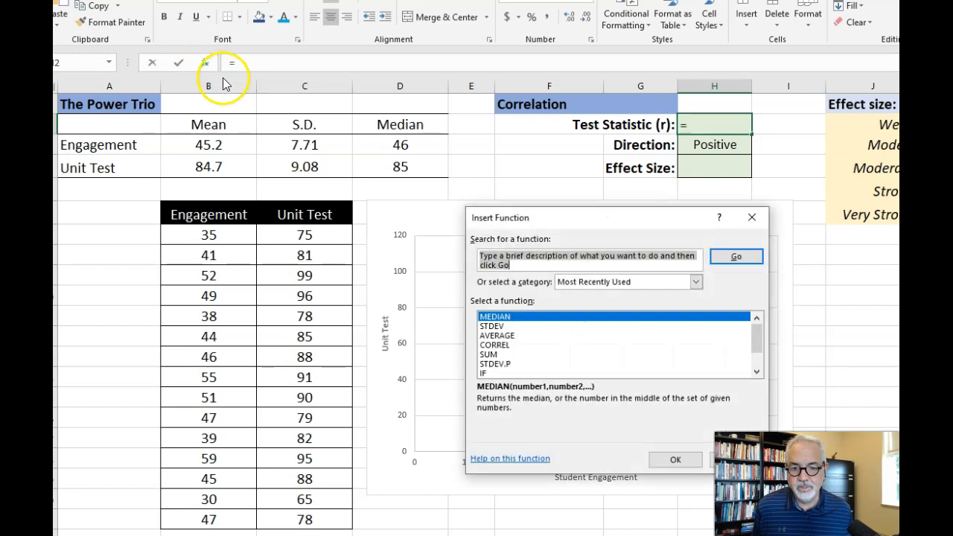
pyautogui.click(494, 344)
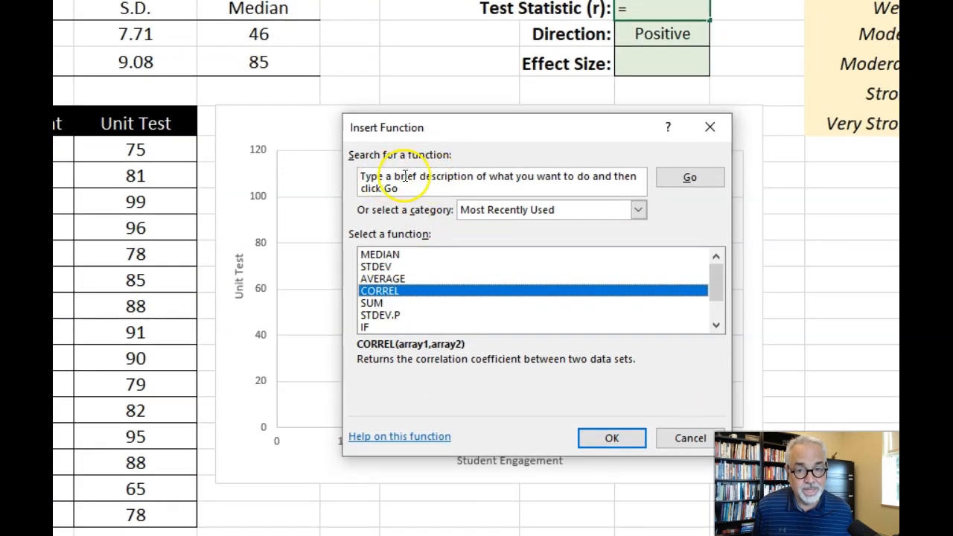
pyautogui.click(611, 438)
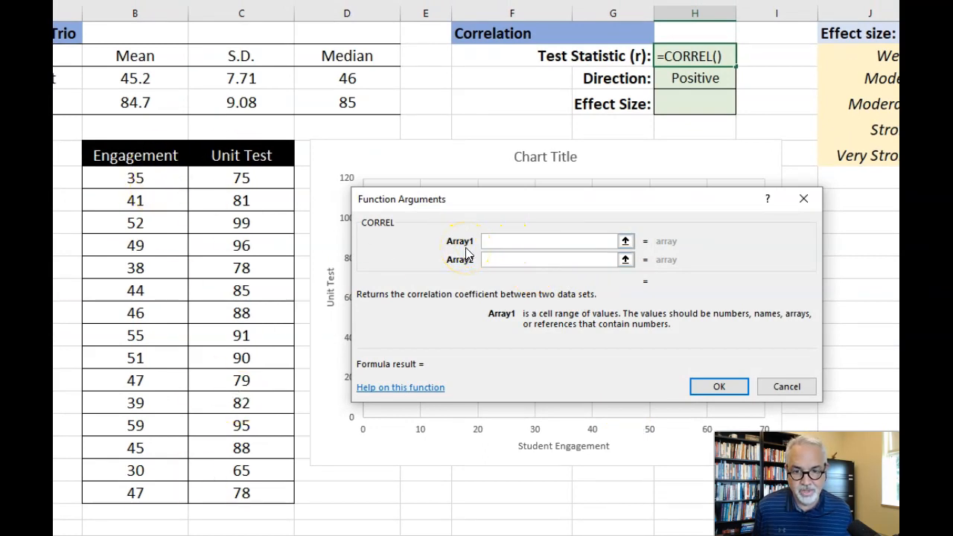
pyautogui.click(502, 242)
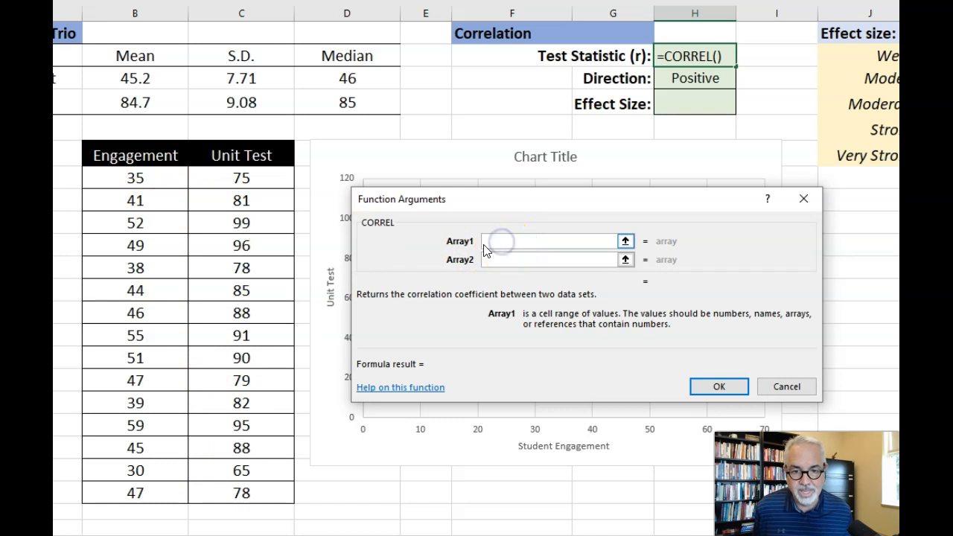
pyautogui.moveTo(113, 178); pyautogui.dragTo(143, 499)
pyautogui.click(500, 257)
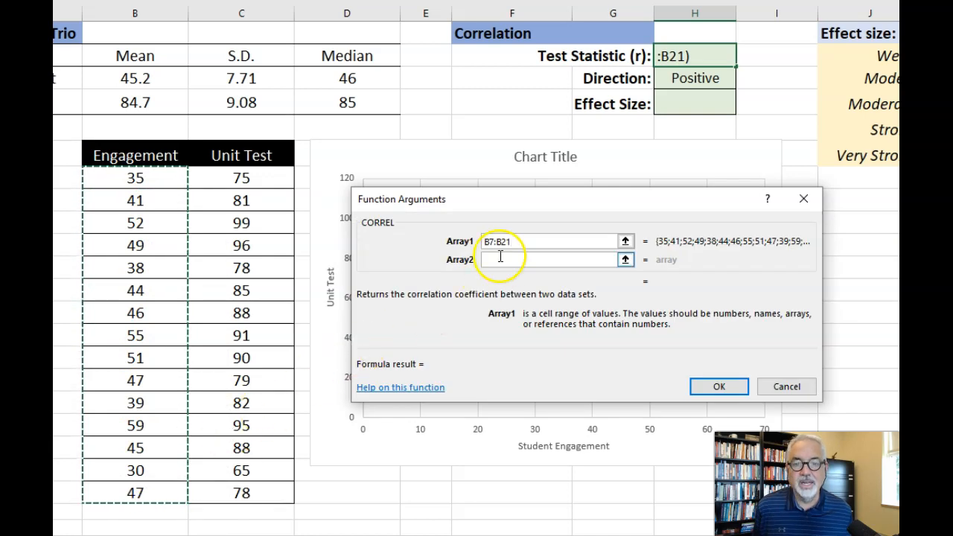
pyautogui.click(500, 257)
pyautogui.moveTo(254, 176); pyautogui.dragTo(238, 494)
pyautogui.click(728, 387)
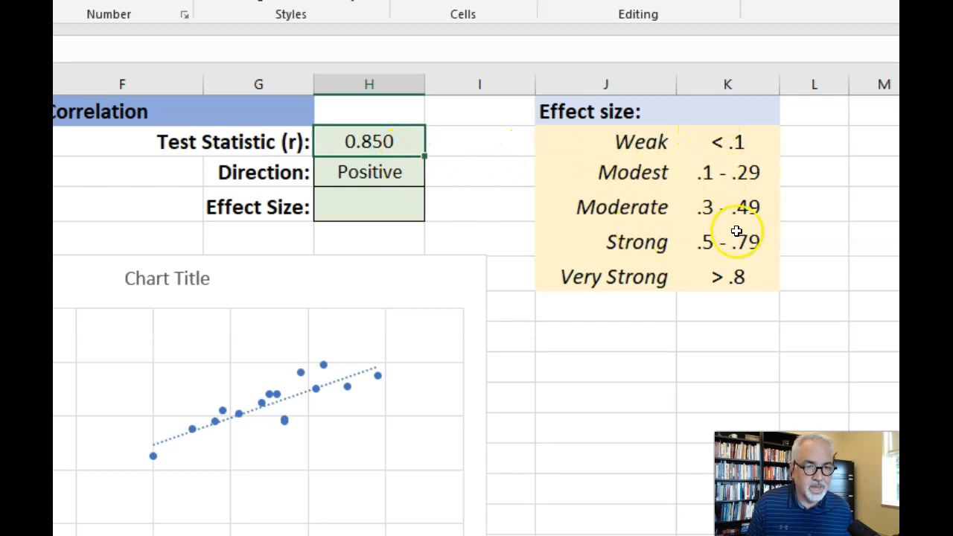
# - Look up the matching category in the effect size table and enter "Very Strong" as the Effect Size in H4
pyautogui.click(721, 279)
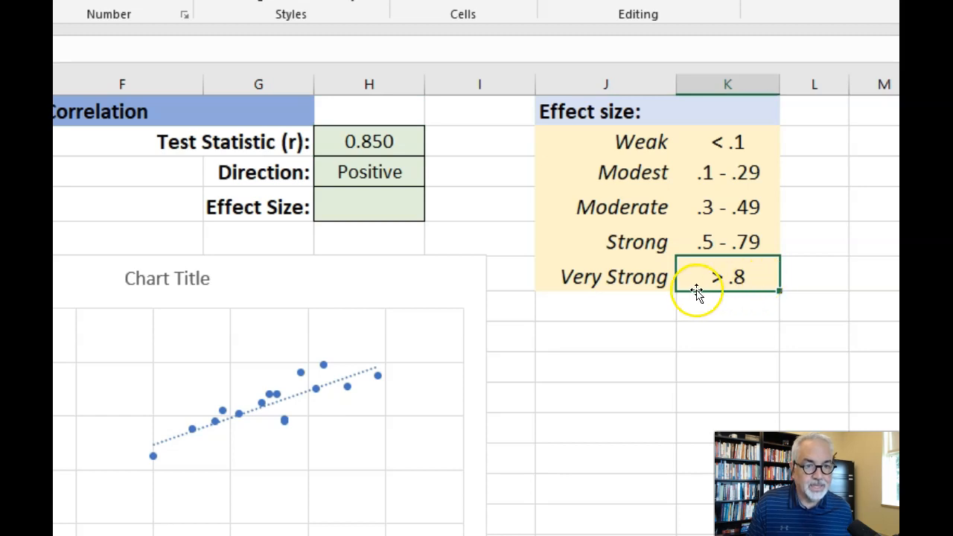
pyautogui.click(642, 284)
pyautogui.click(362, 198)
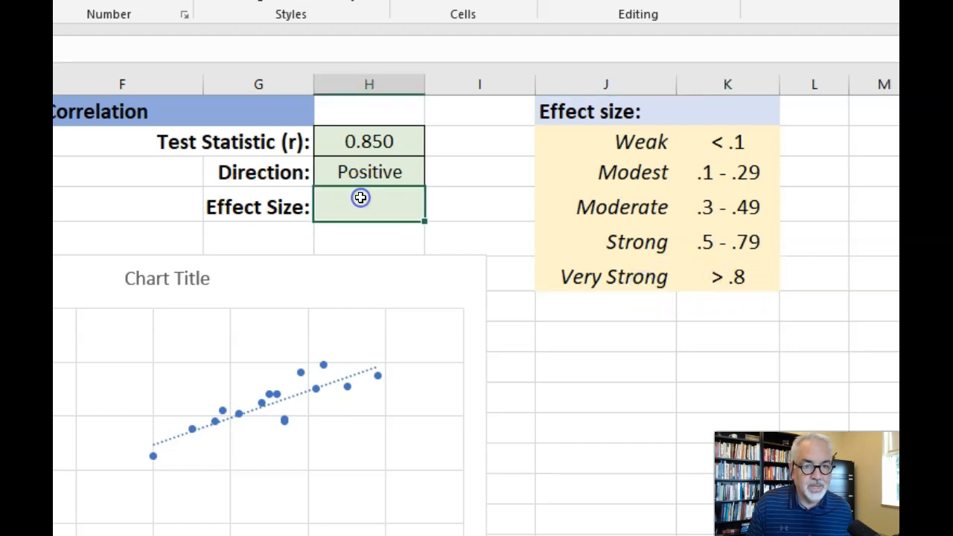
pyautogui.write('Very Strong')
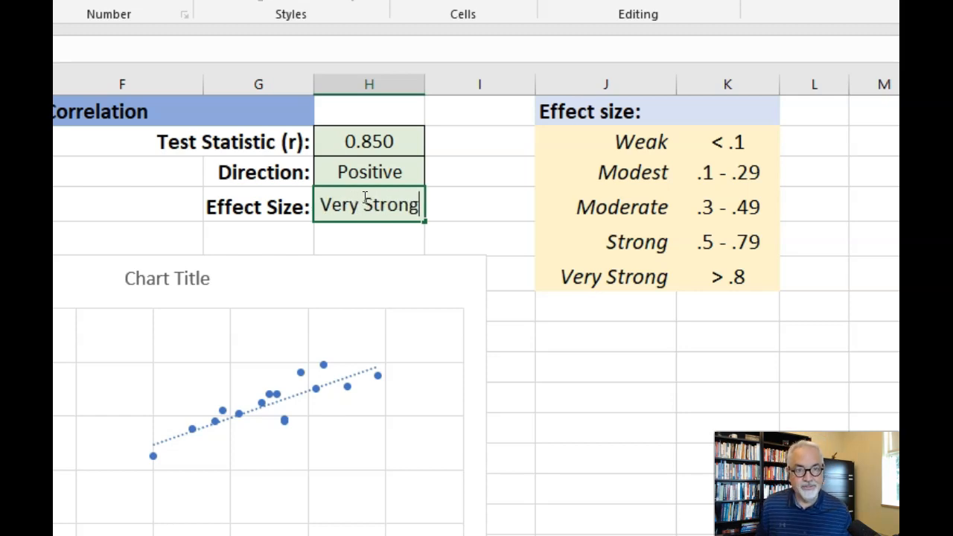
pyautogui.click(511, 295)
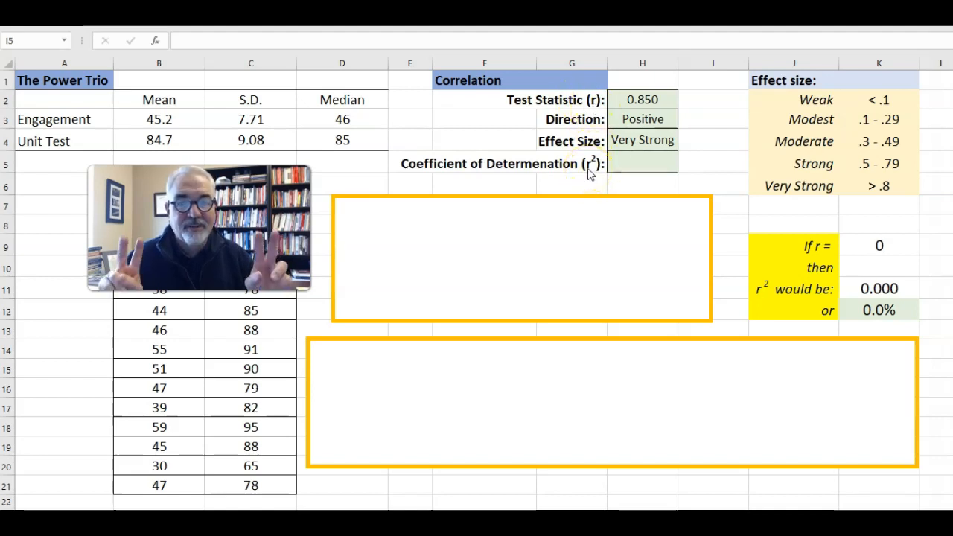
# - Calculate the coefficient of determination in H5 with the formula =H2*H2
pyautogui.click(639, 162)
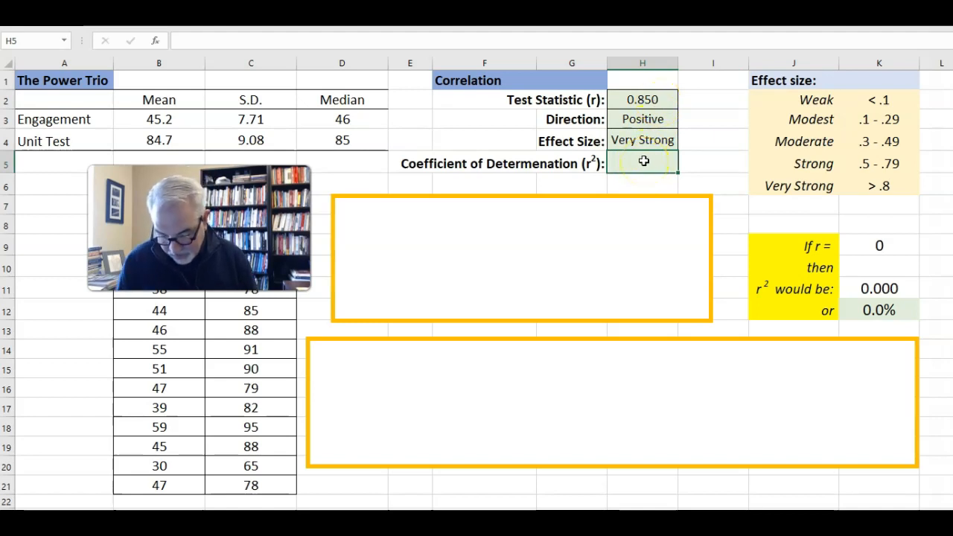
pyautogui.write('=')
pyautogui.click(648, 99)
pyautogui.write('*')
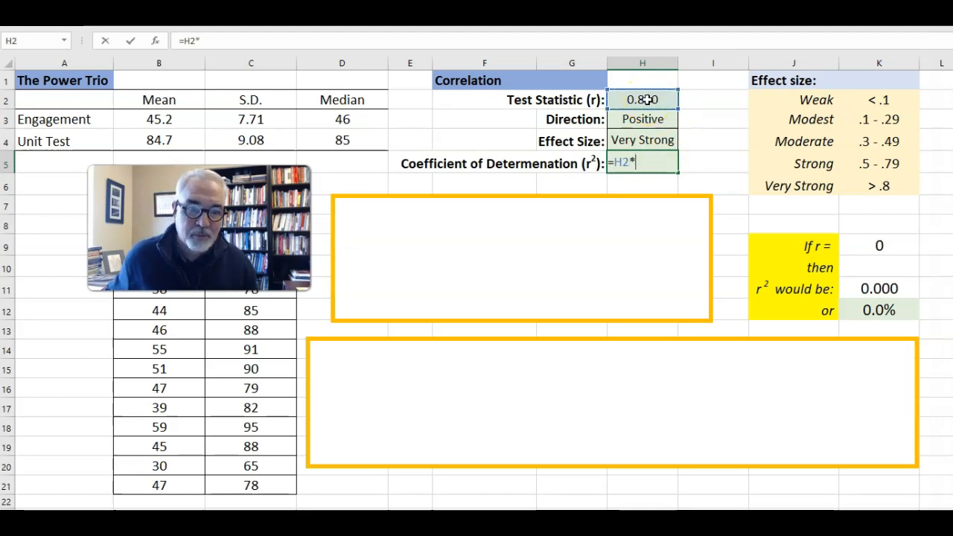
pyautogui.click(648, 100)
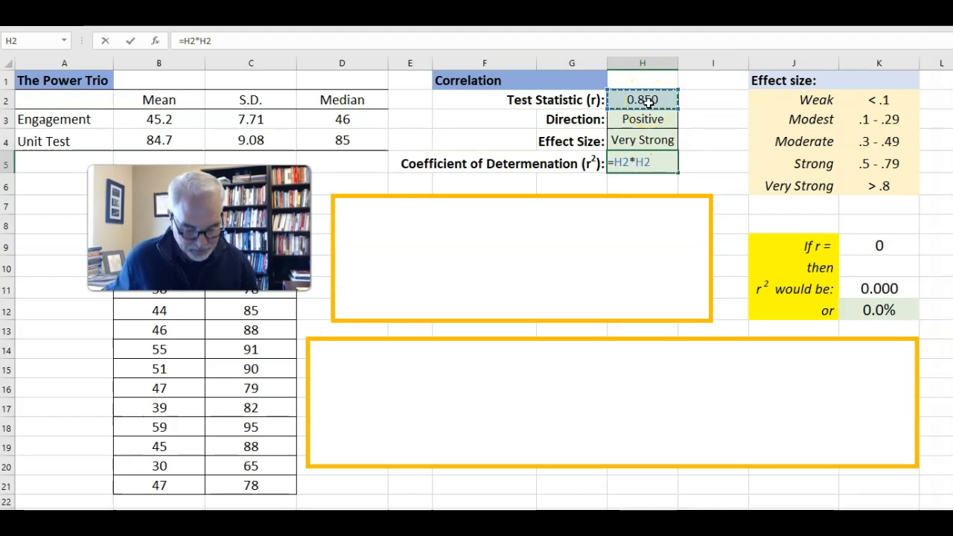
pyautogui.press('Return')
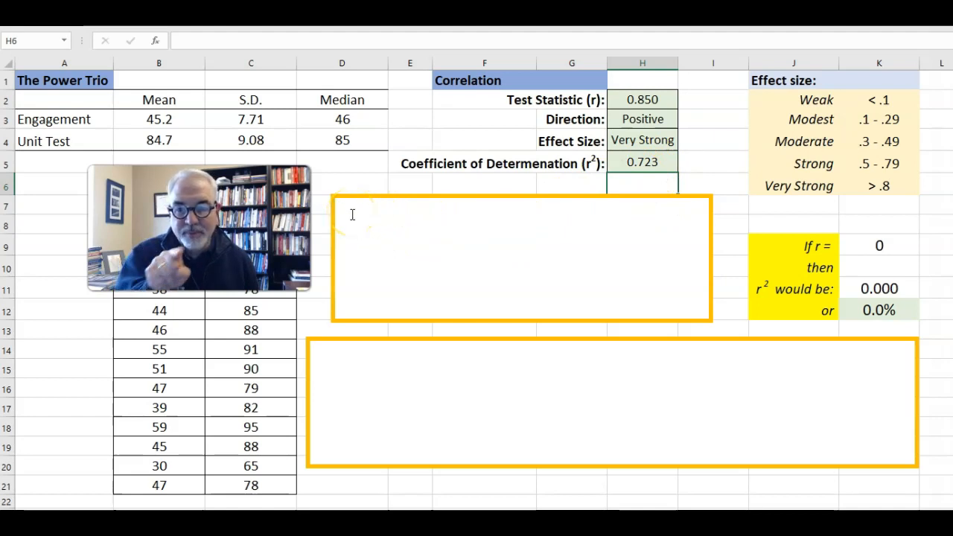
# - Change the hidden white text in the text box below the Correlation block to black, and highlight its number 72
pyautogui.moveTo(352, 215); pyautogui.dragTo(686, 295)
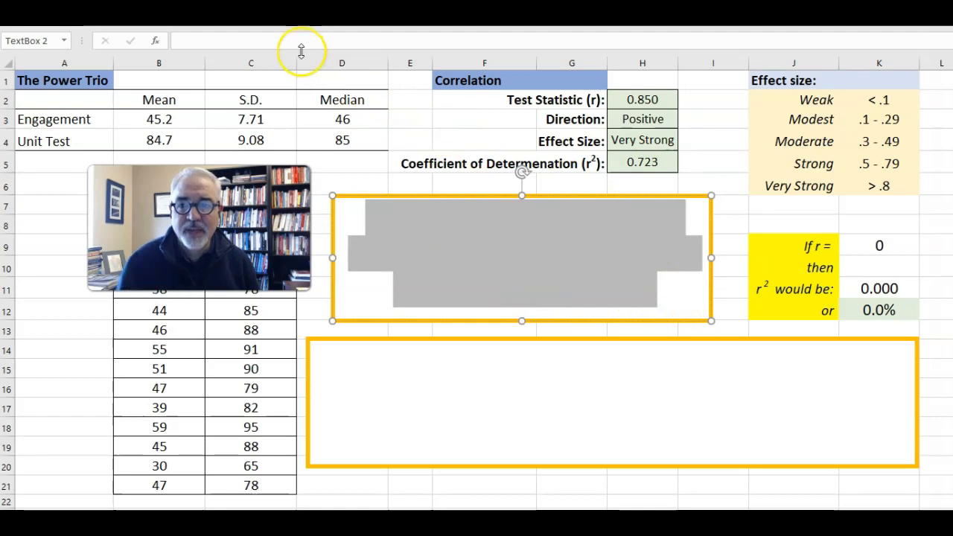
pyautogui.click(243, 4)
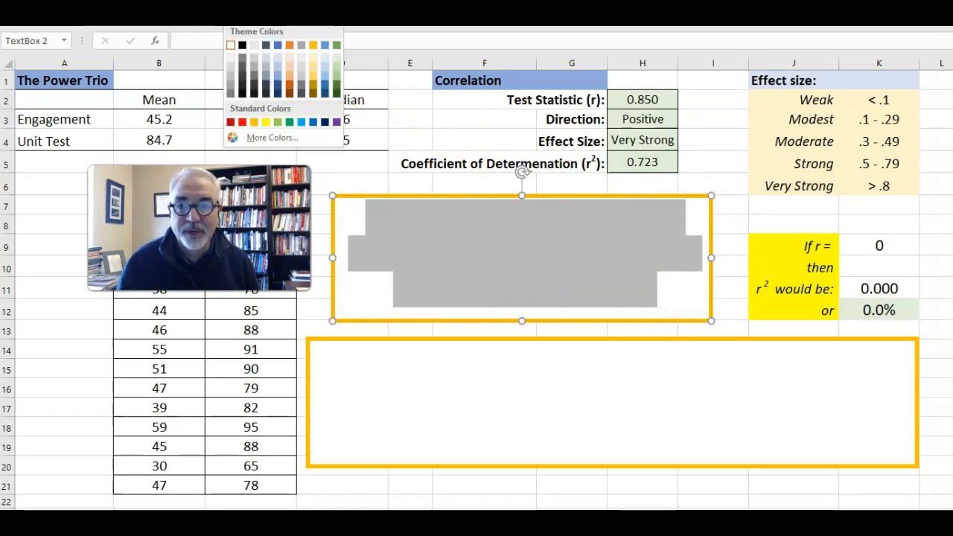
pyautogui.click(243, 16)
pyautogui.click(372, 179)
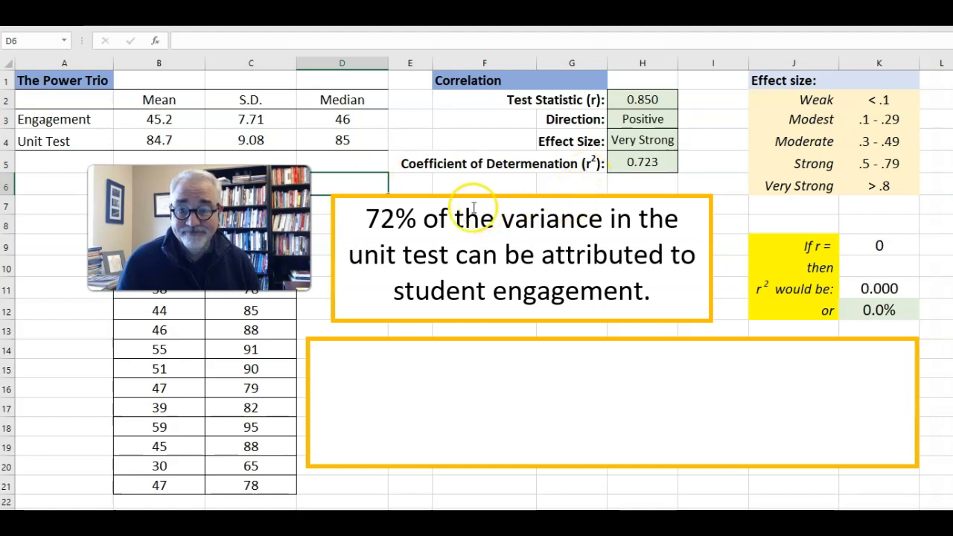
pyautogui.moveTo(366, 218); pyautogui.dragTo(398, 216)
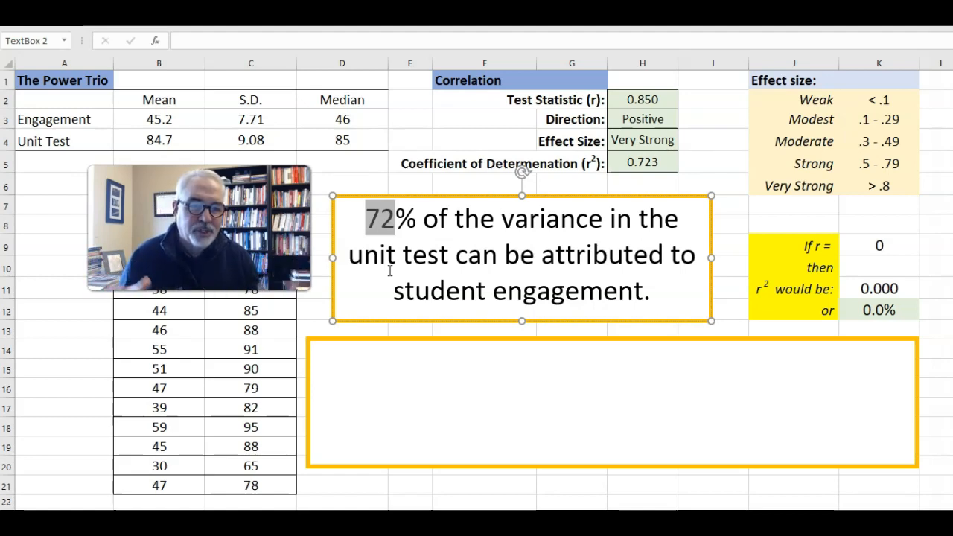
# - Enter .39 as the hypothetical r value in K9 and check the resulting percentage in K12
pyautogui.click(883, 244)
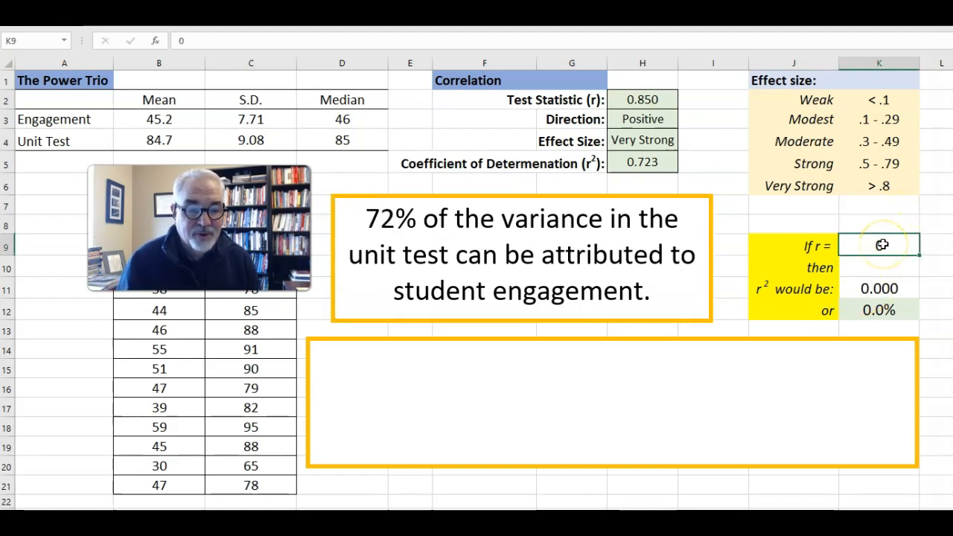
pyautogui.write('.39')
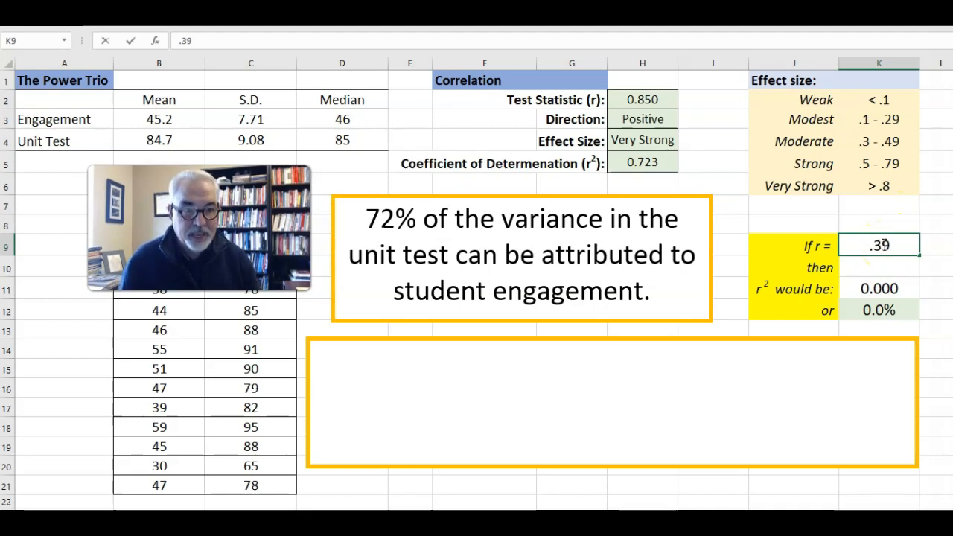
pyautogui.press('Return')
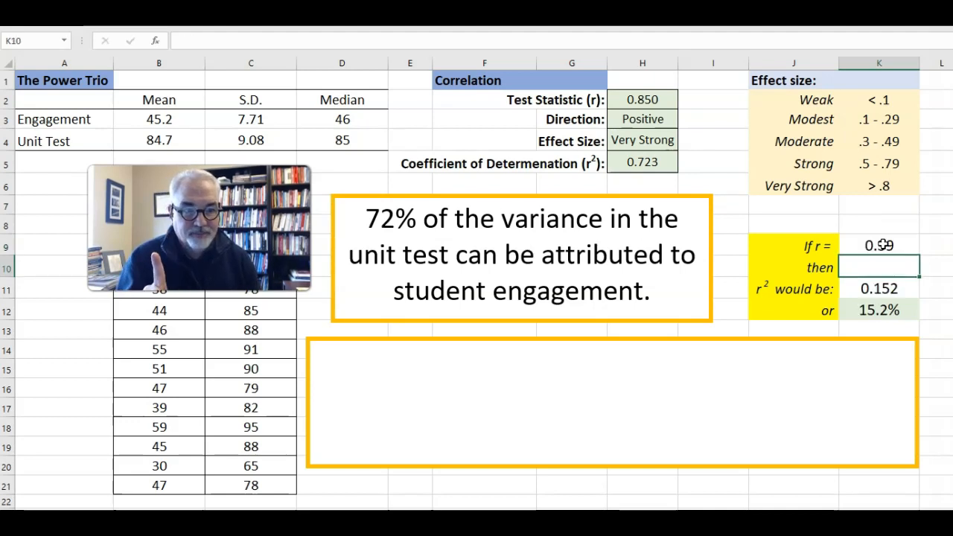
pyautogui.click(882, 310)
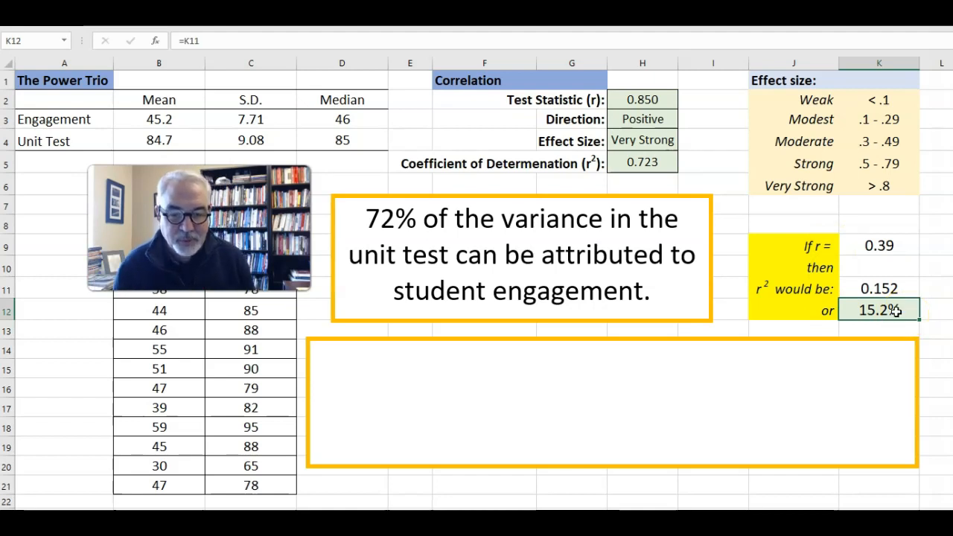
# - Change the hypothetical r value in K9 to 0.41
pyautogui.doubleClick(897, 246)
pyautogui.press('BackSpace')
pyautogui.press('BackSpace')
pyautogui.write('41')
pyautogui.press('Return')
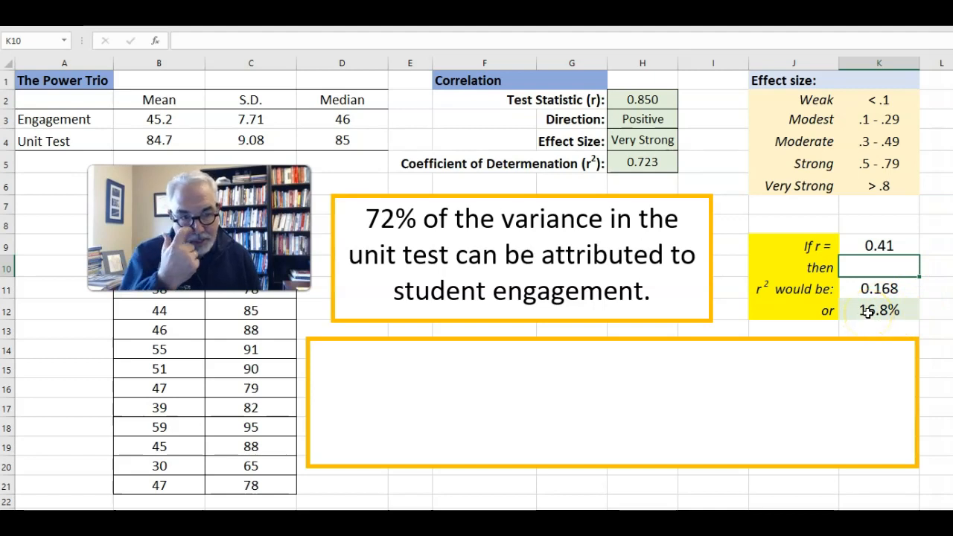
# - Replace the hypothetical r value in K9 with -0.39
pyautogui.click(874, 246)
pyautogui.doubleClick(861, 245)
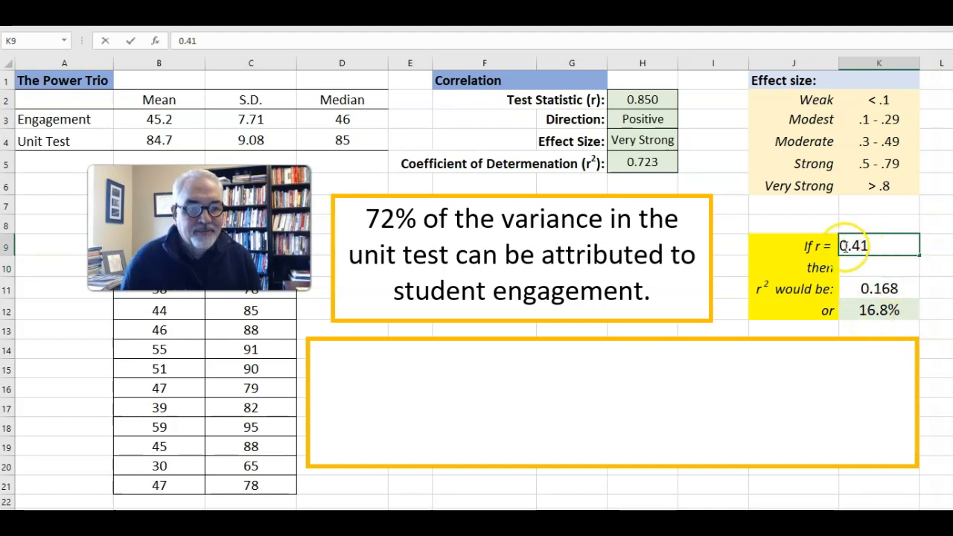
pyautogui.moveTo(885, 246); pyautogui.dragTo(822, 245)
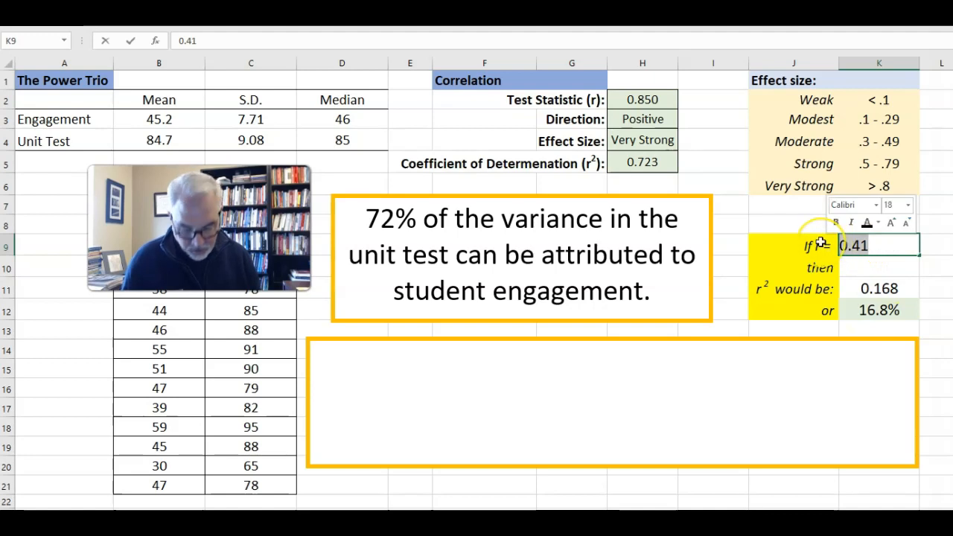
pyautogui.write('-0.3')
pyautogui.write('9')
pyautogui.press('Return')
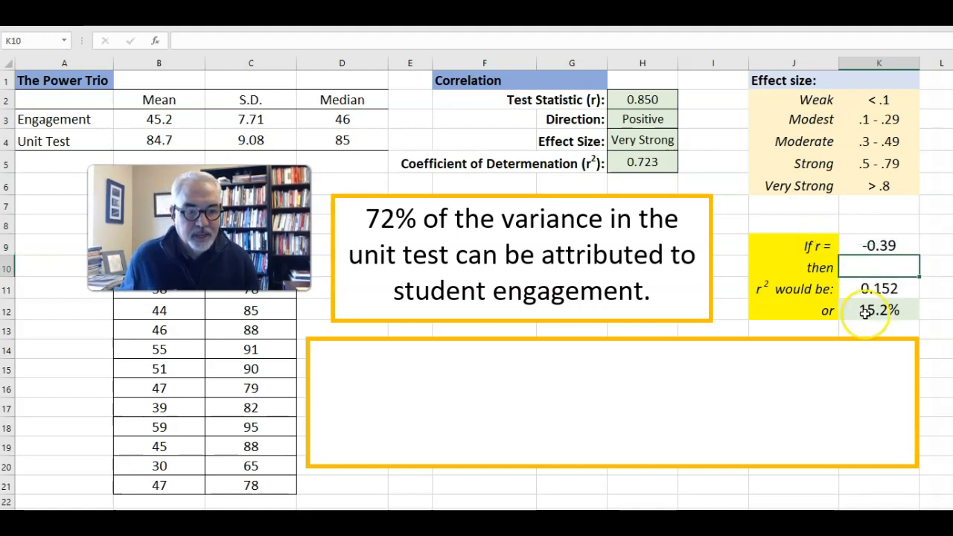
# - Change the hypothetical r value in K9 to -0.40
pyautogui.doubleClick(900, 245)
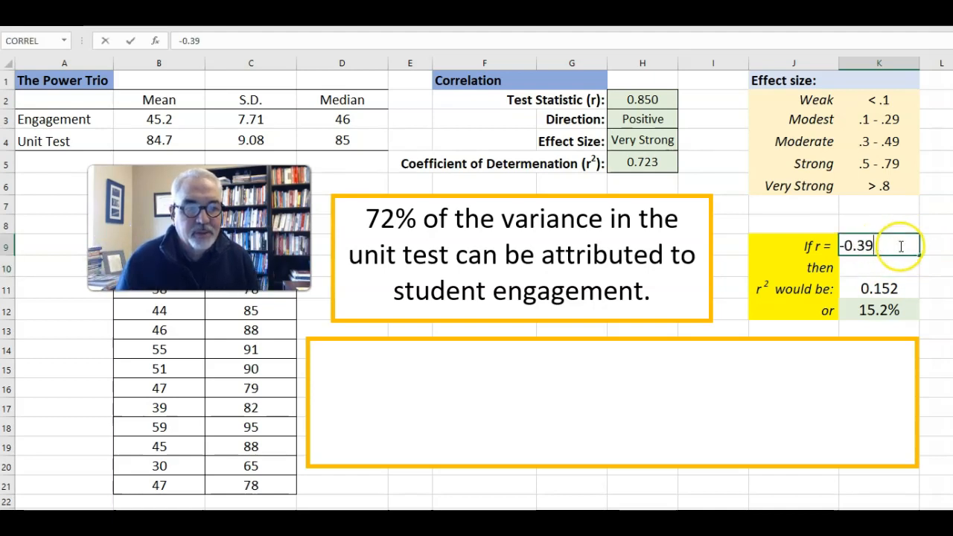
pyautogui.press('BackSpace')
pyautogui.press('BackSpace')
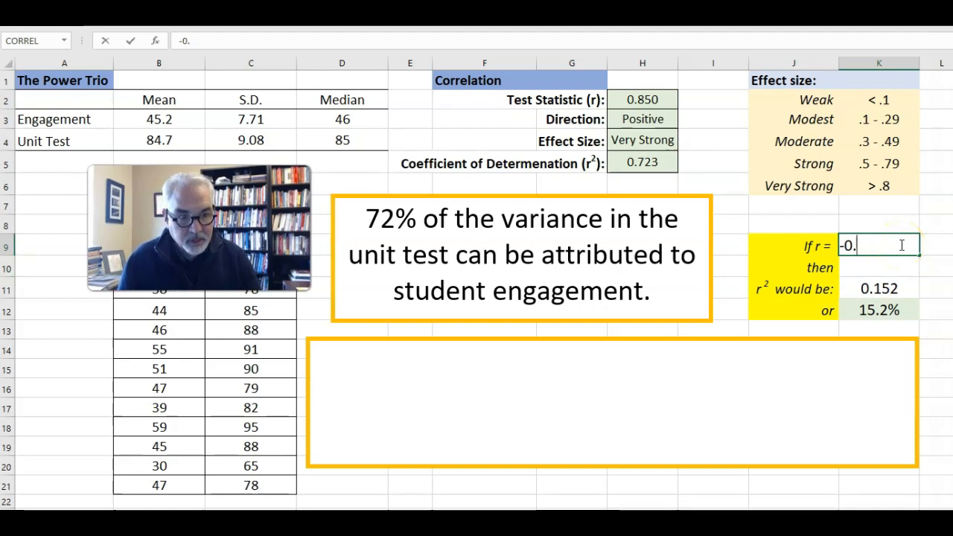
pyautogui.write('40')
pyautogui.press('Return')
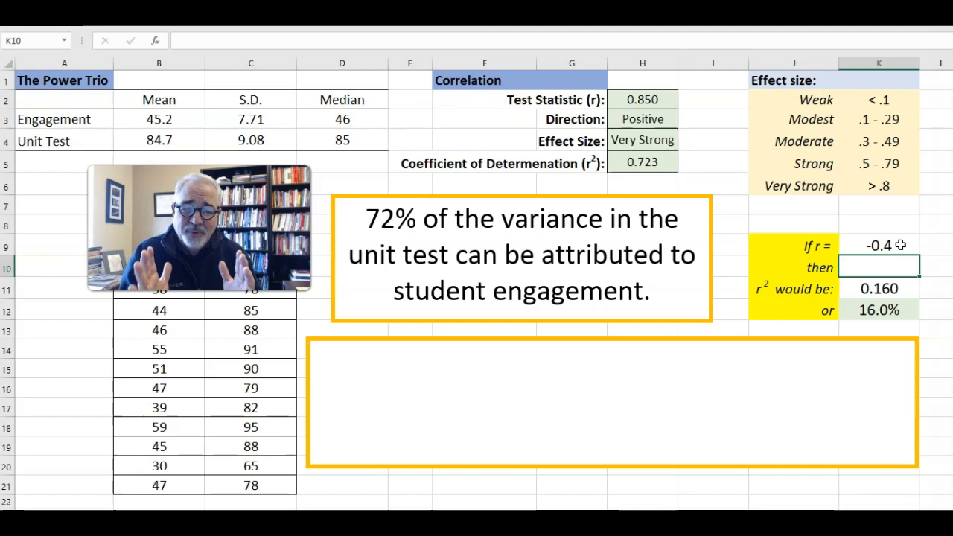
# - Set the hypothetical r value in K9 back to a positive .39
pyautogui.click(900, 245)
pyautogui.write('.39')
pyautogui.press('Return')
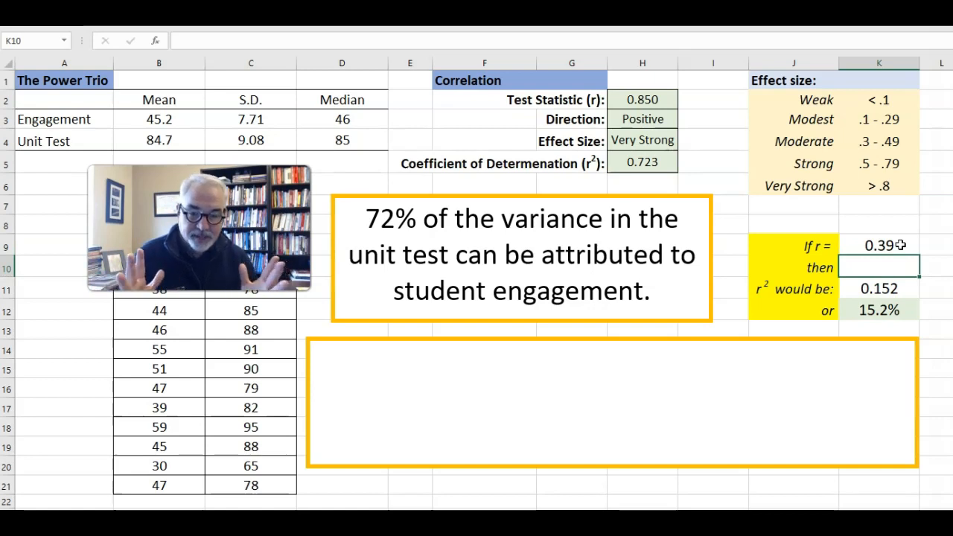
# - Change the hidden white text in the large text box over rows 14 to 20 to black
pyautogui.click(322, 351)
pyautogui.moveTo(743, 421); pyautogui.dragTo(905, 454)
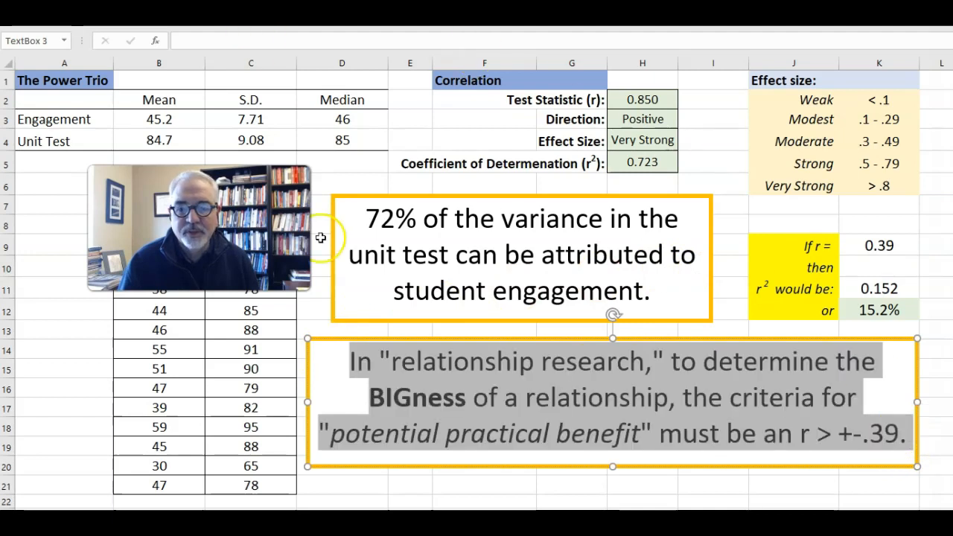
pyautogui.click(322, 333)
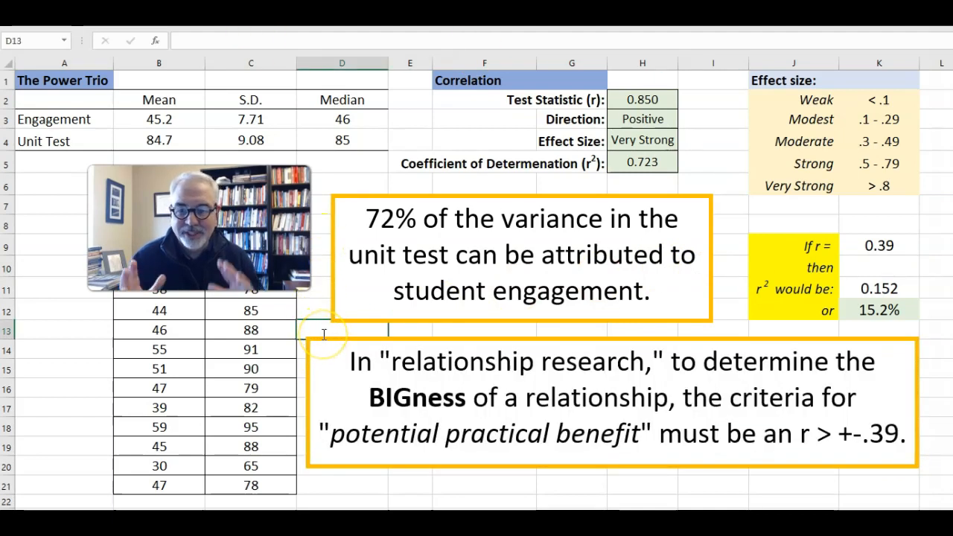